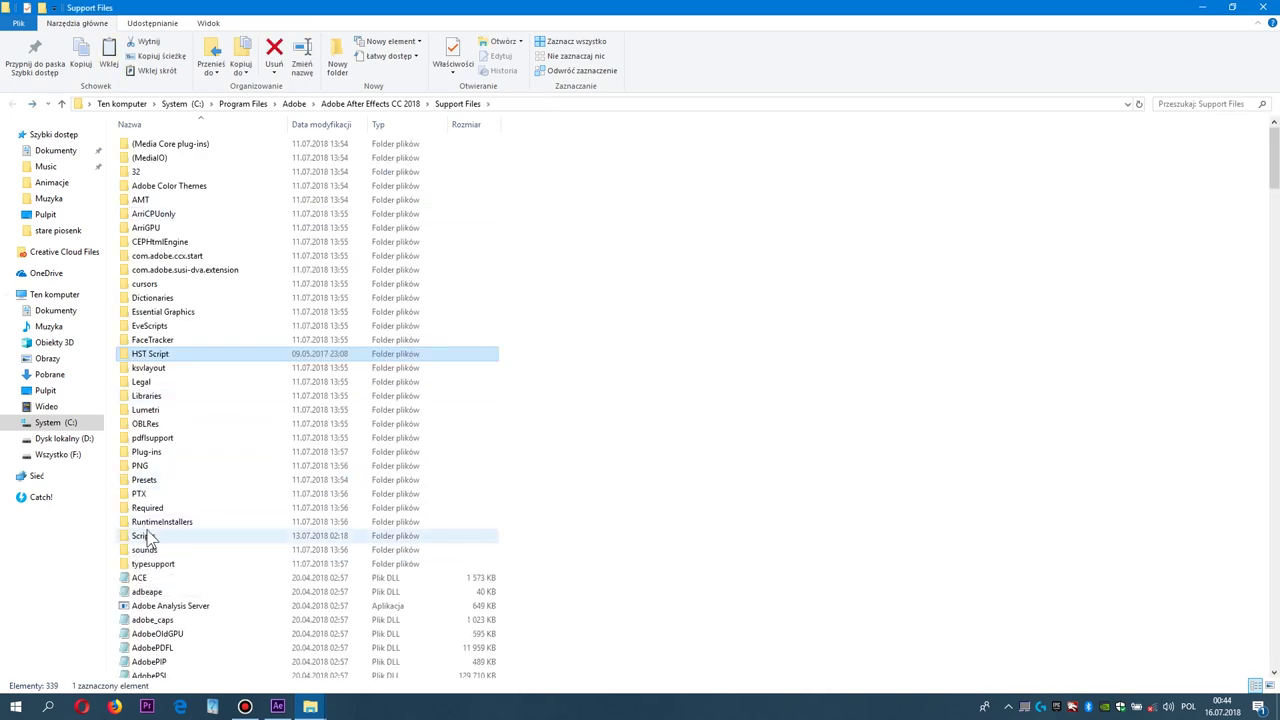
Copy UnLoockHSTscript.jsxbin from the "Fix, wrazie gdy nie działa!" folder of Handy_Seamless_Transitions v3 into the After Effects CC 2018 Scripts folder
double_click(148, 535)
left_click(310, 706)
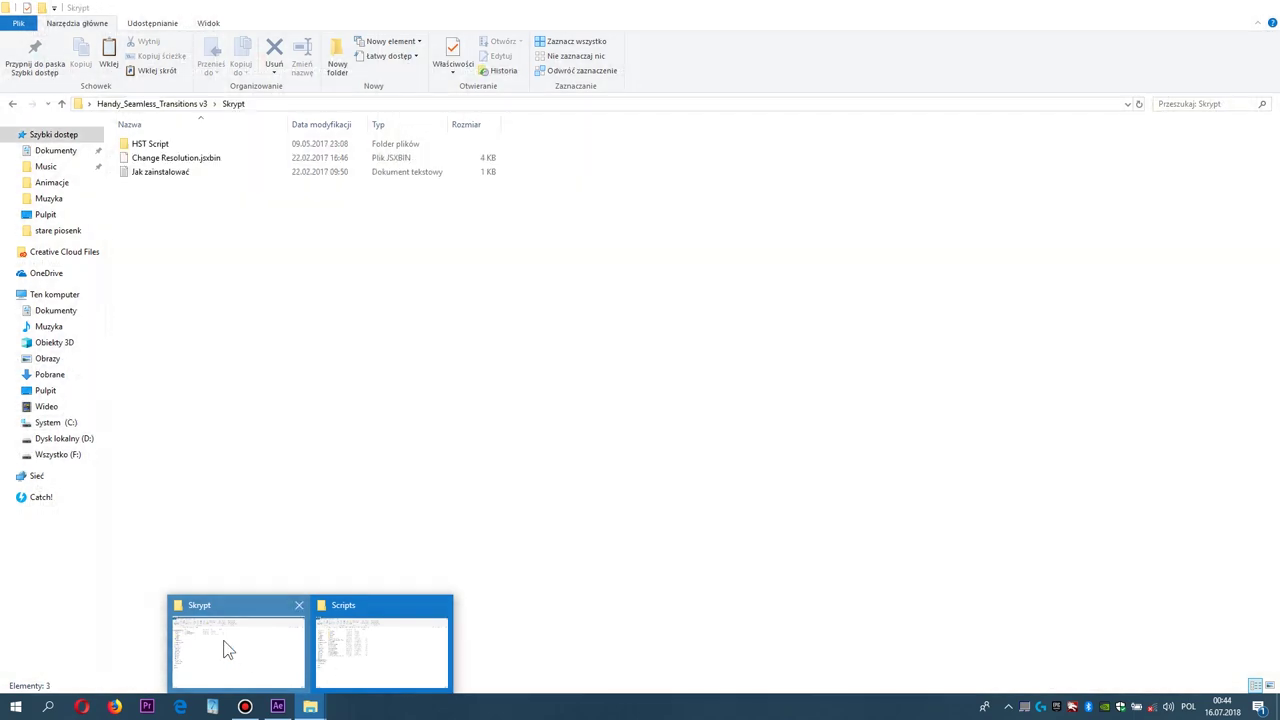
left_click(226, 648)
left_click(12, 103)
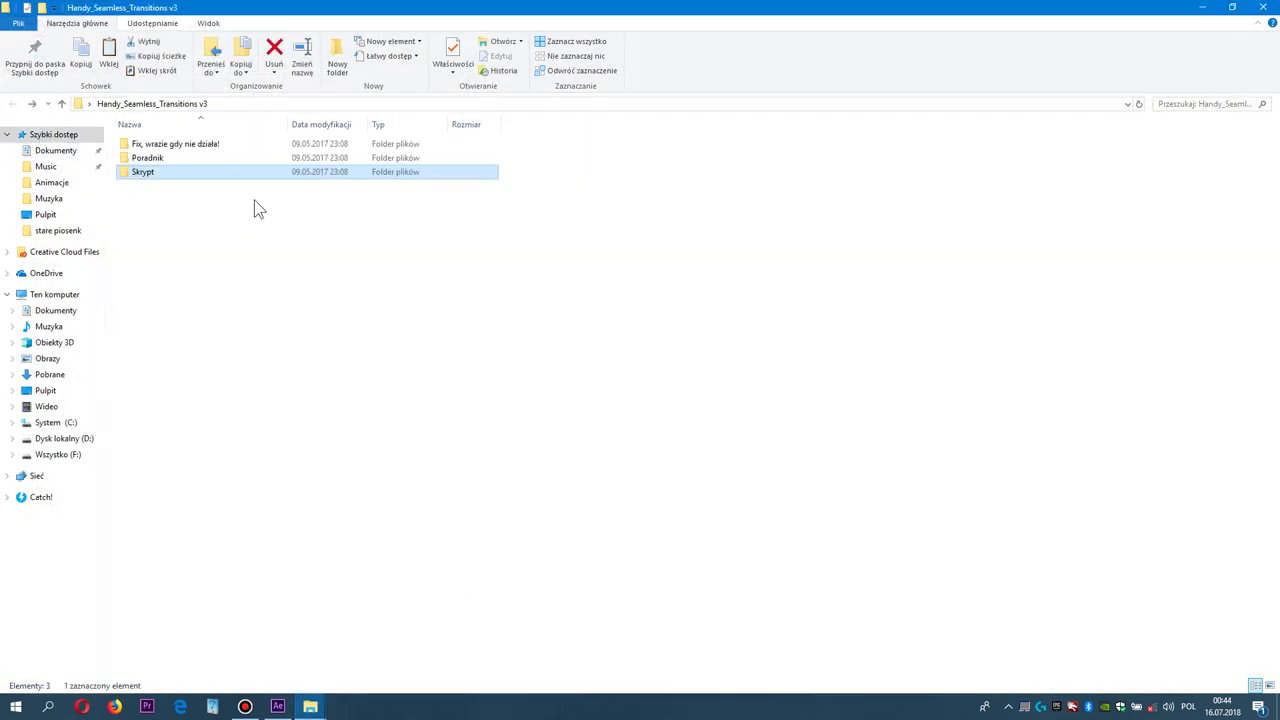
double_click(170, 145)
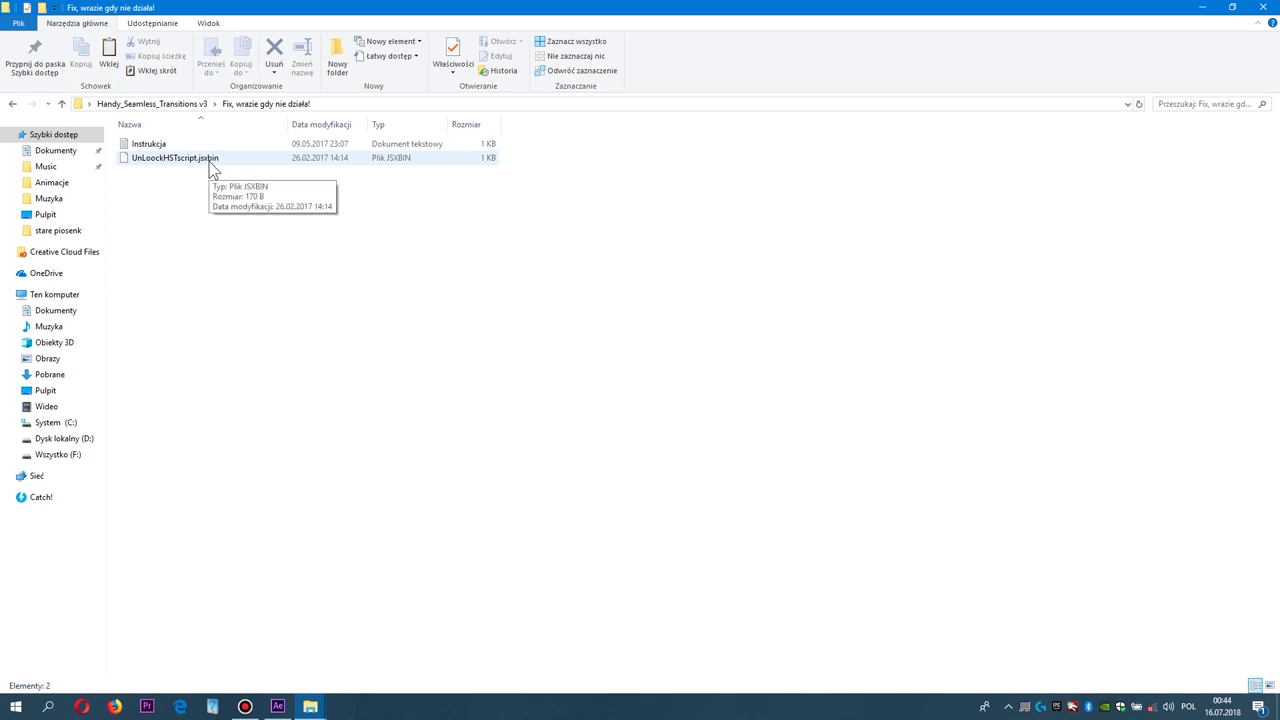
left_click(212, 170)
left_click_drag(210, 170, 397, 698)
left_click_drag(240, 672, 163, 358)
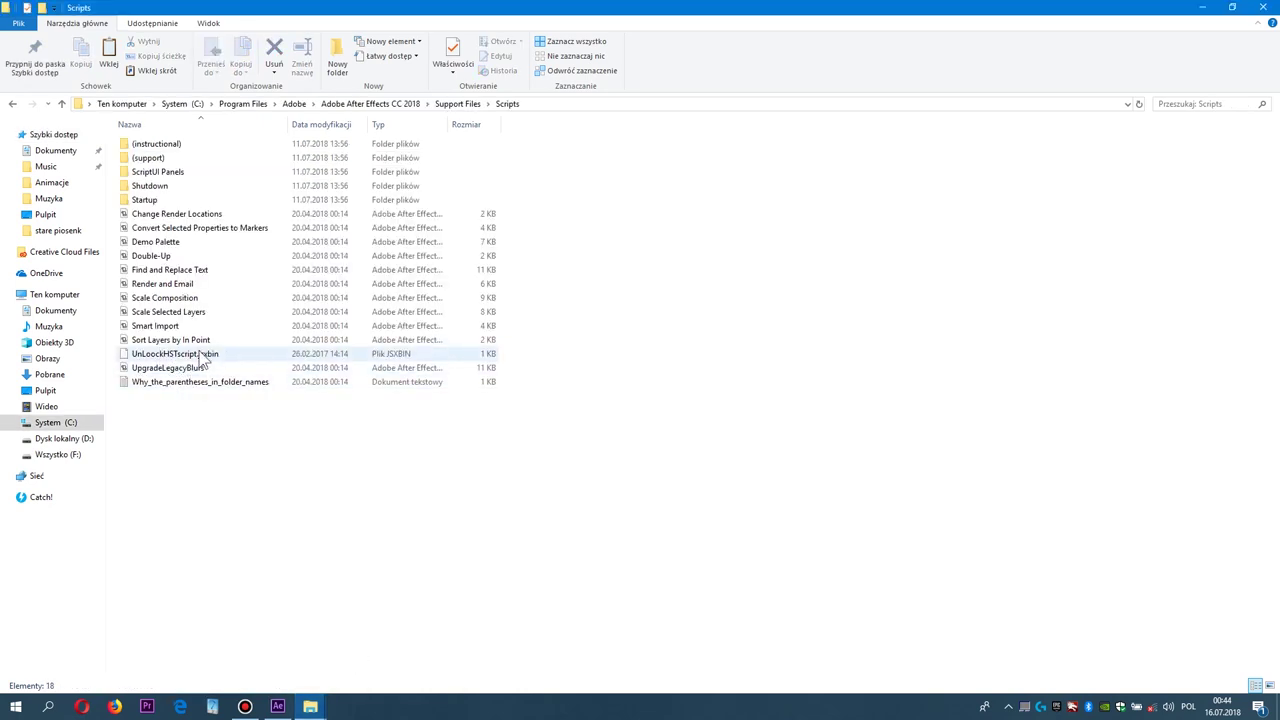
Switch to After Effects and bring up the file chooser for running a script file
left_click(277, 706)
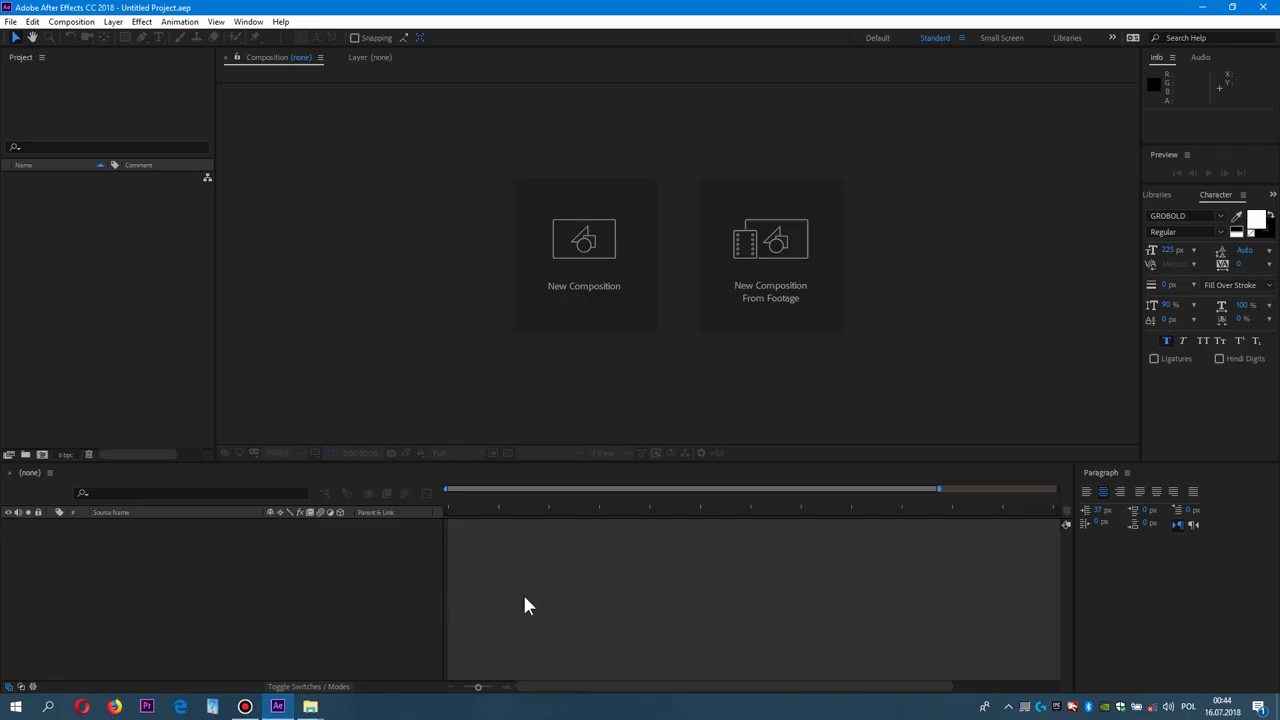
left_click(11, 22)
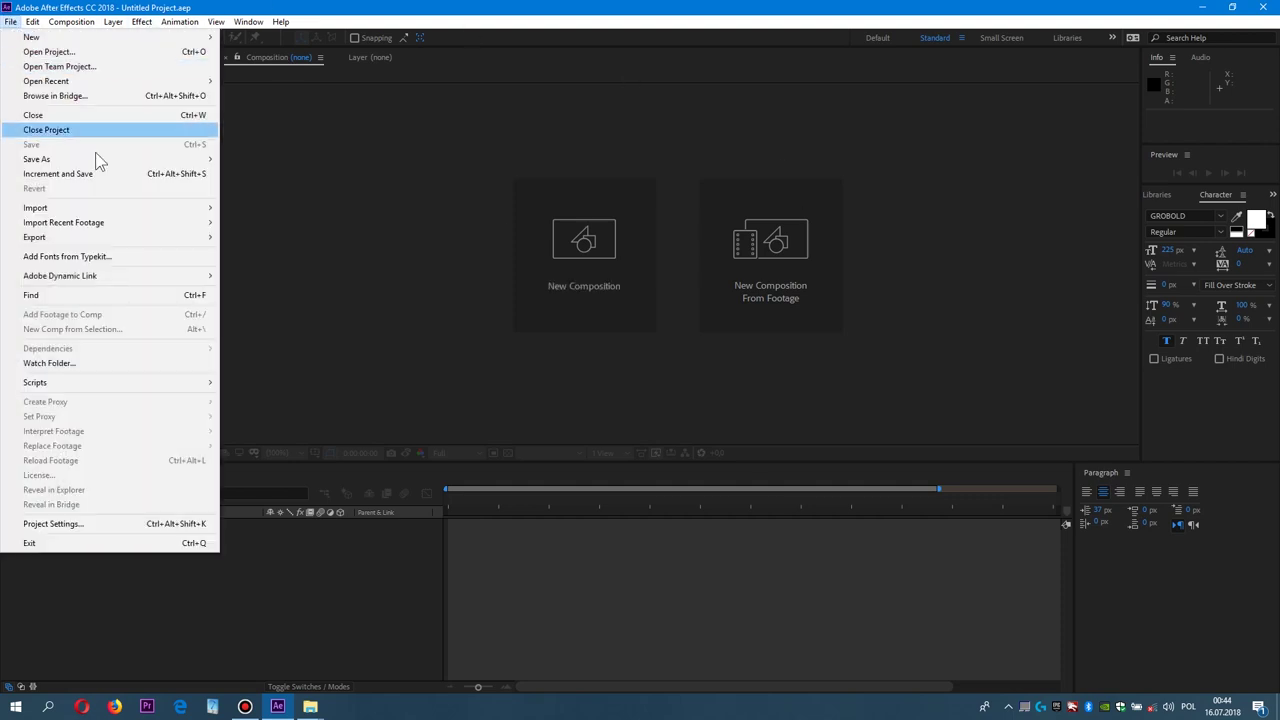
mouse_move(107, 384)
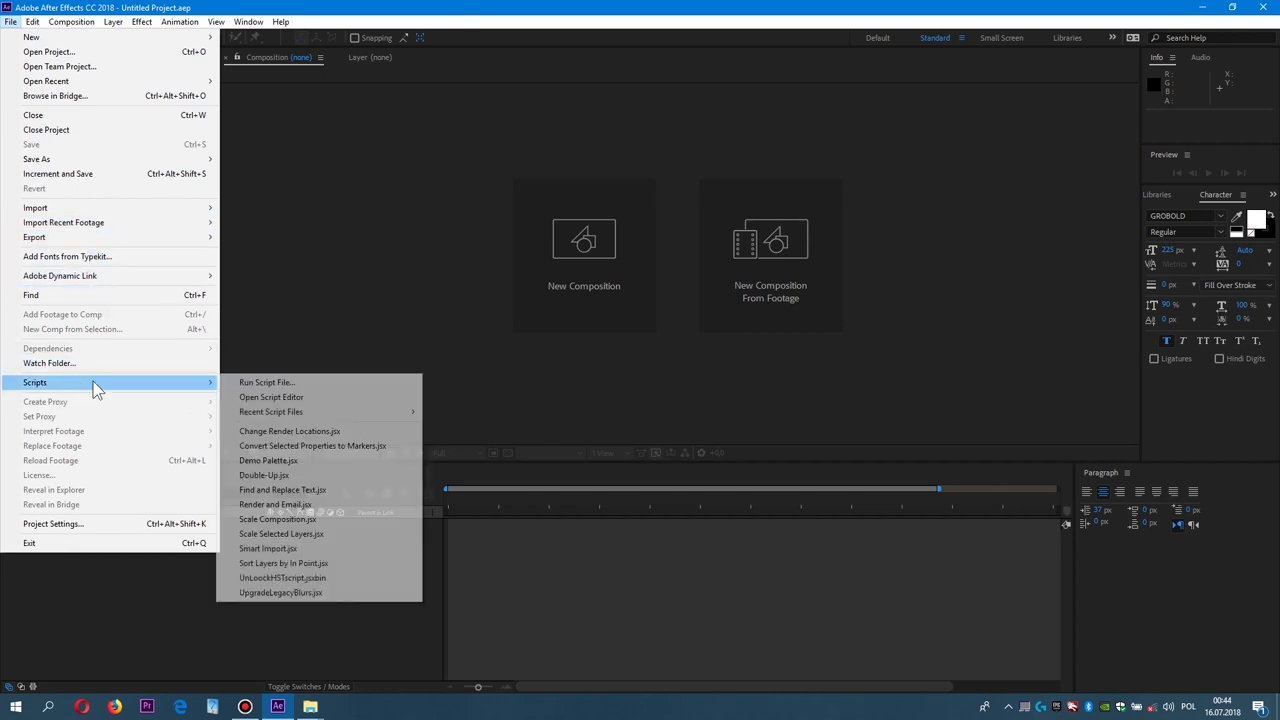
left_click(262, 384)
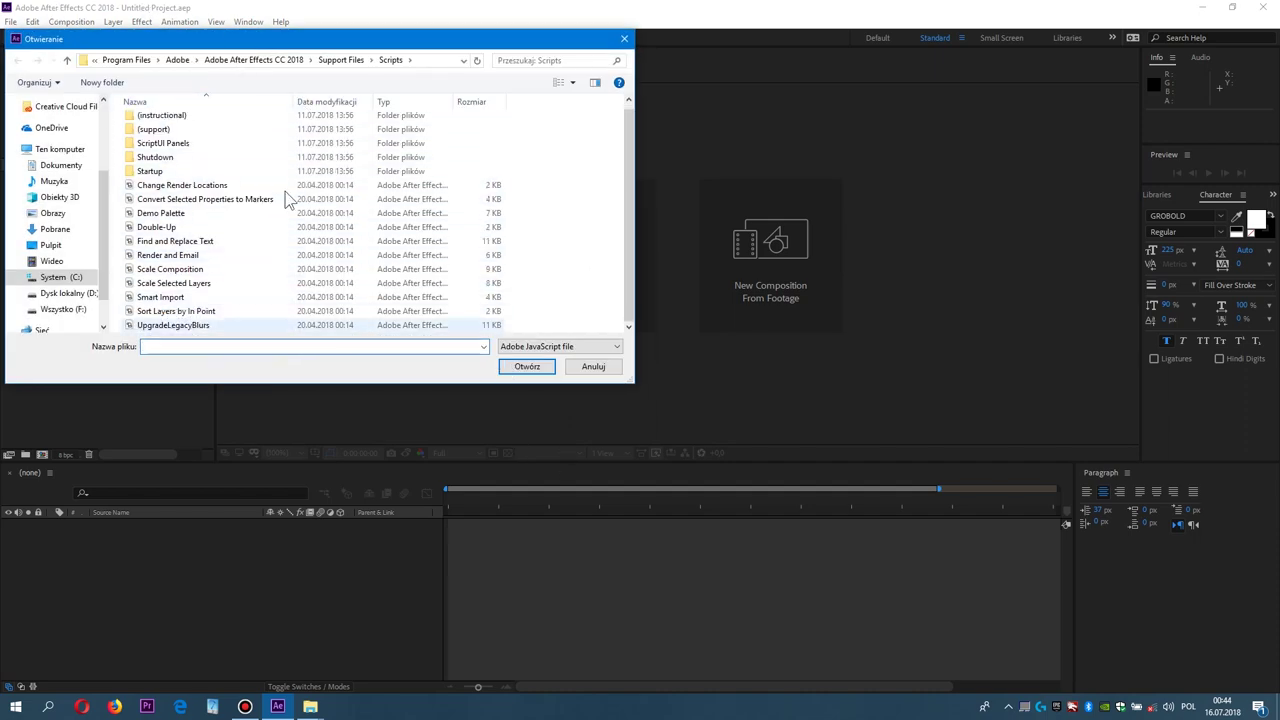
Browse from the Adobe After Effects CC 2018 folder through Support Files into the Scripts folder
left_click(257, 61)
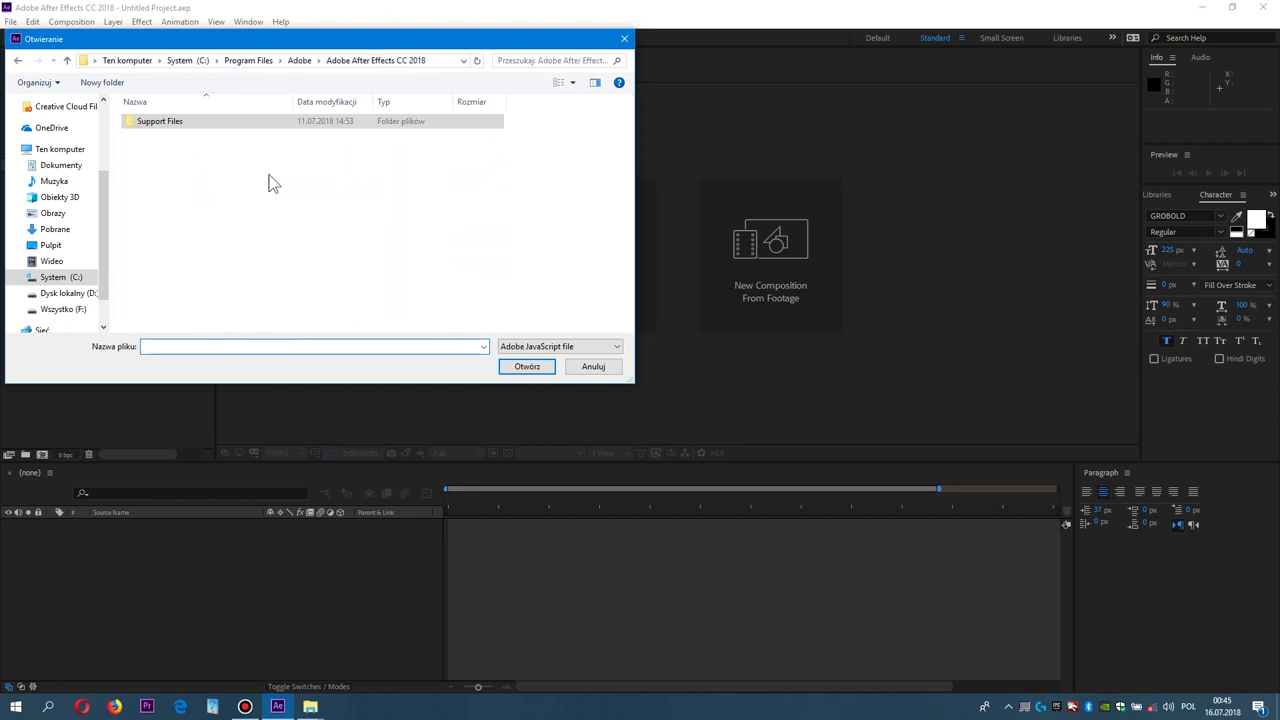
double_click(236, 121)
scroll(225, 170, "down", 2)
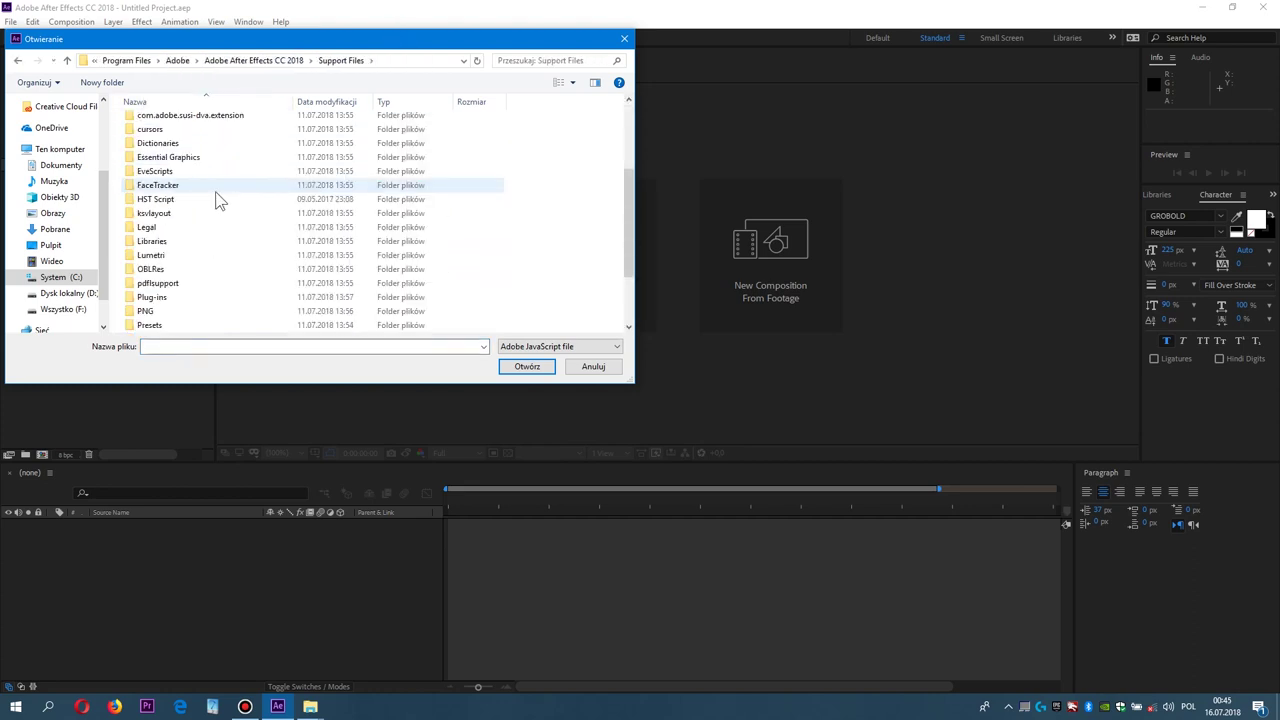
scroll(220, 200, "down", 2)
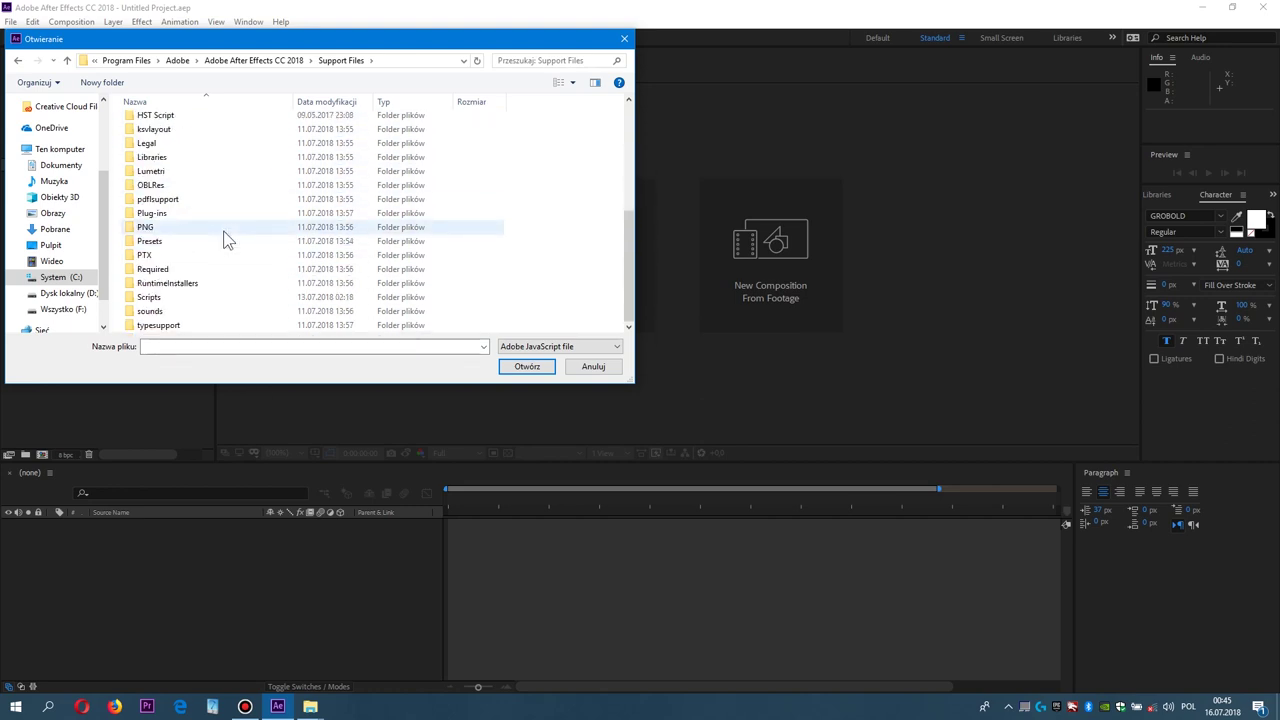
left_click(166, 300)
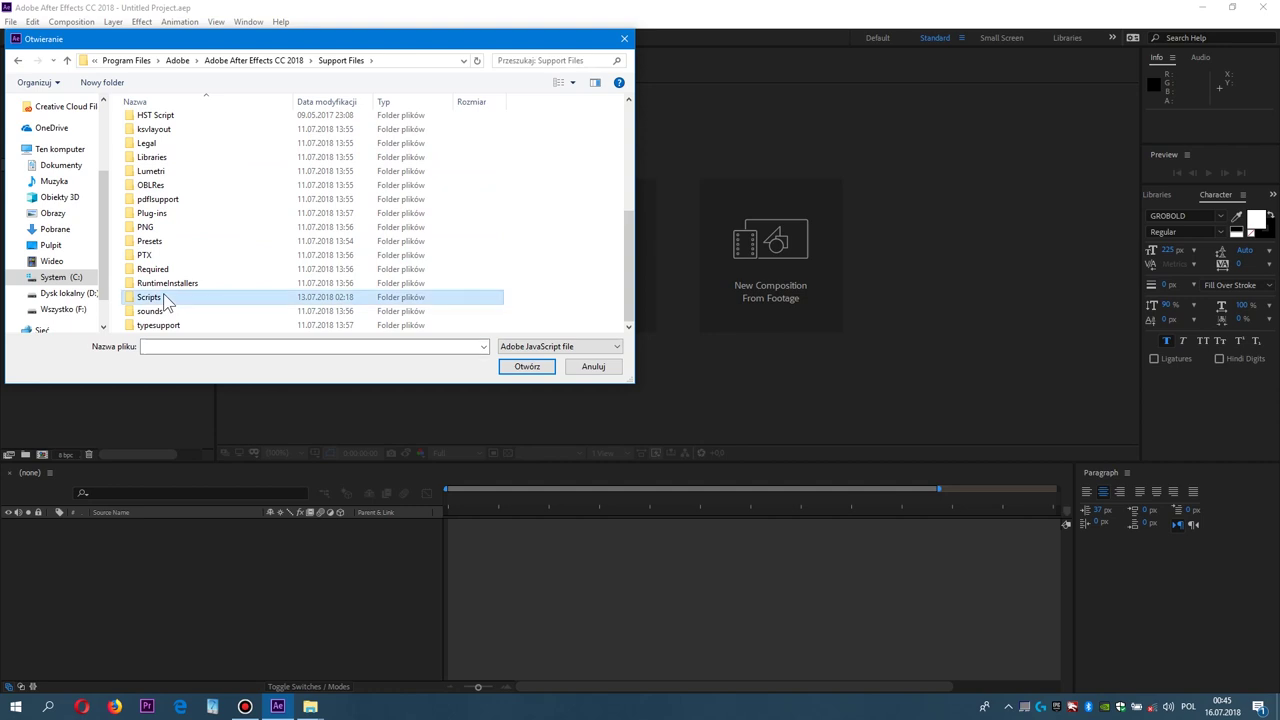
double_click(166, 300)
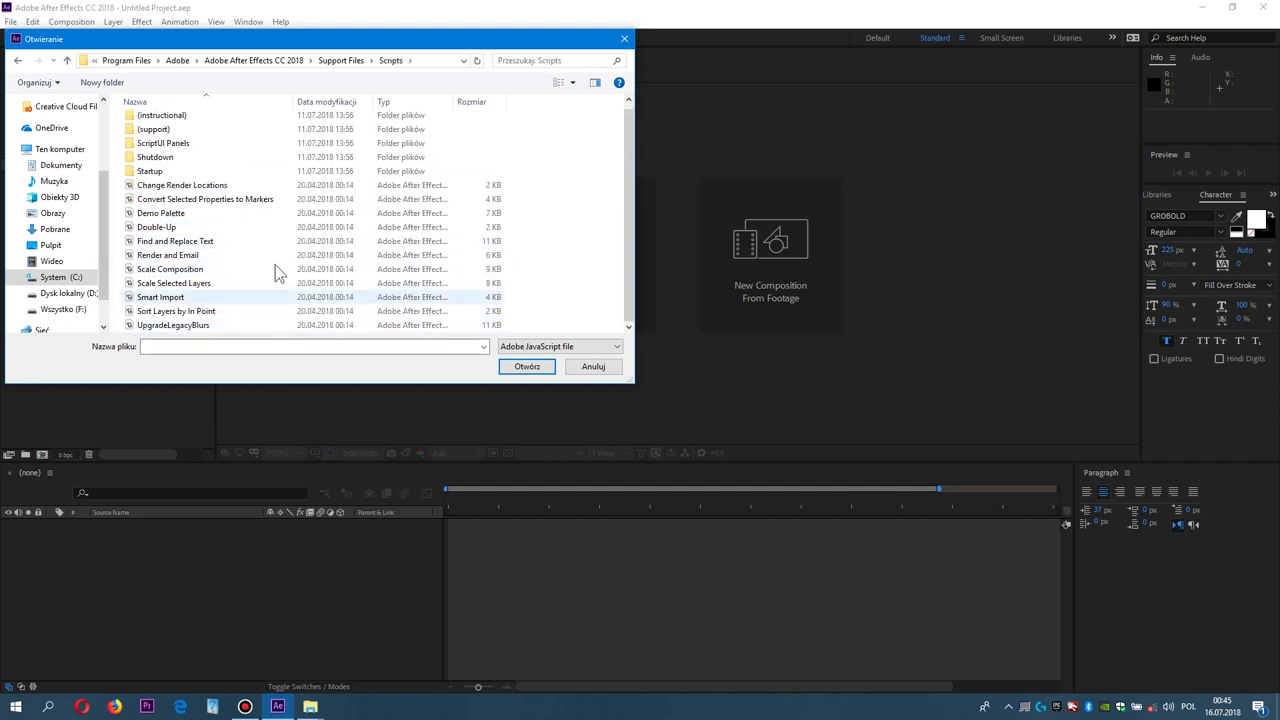
Show All File Formats in the file chooser and run the script UnLoockHSTscript.jsxbin
left_click(558, 347)
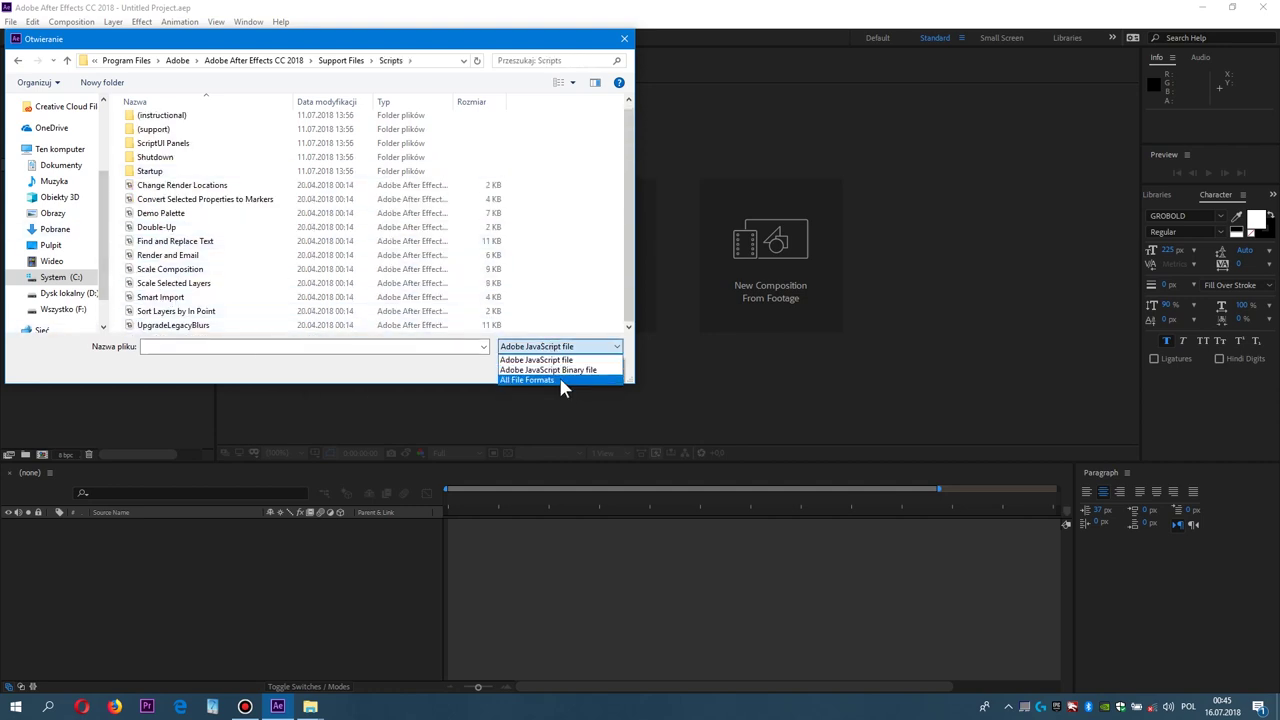
left_click(523, 381)
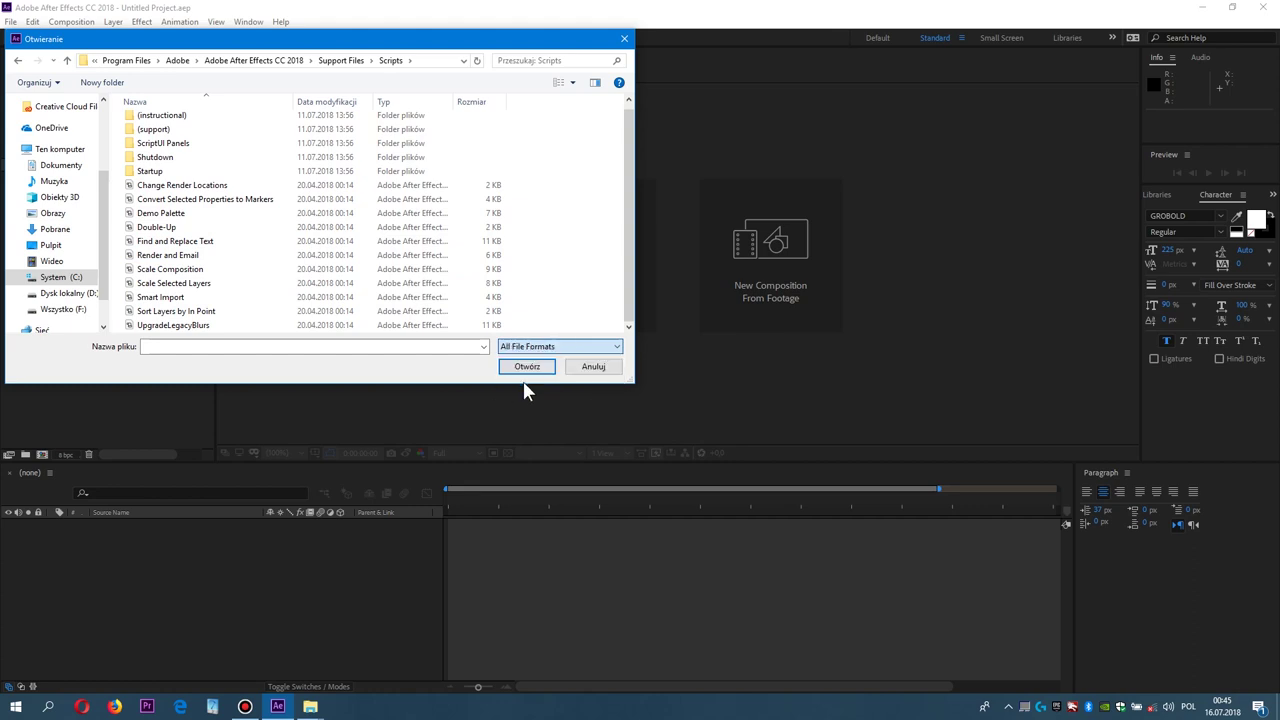
scroll(631, 318, "down", 1)
left_click(168, 297)
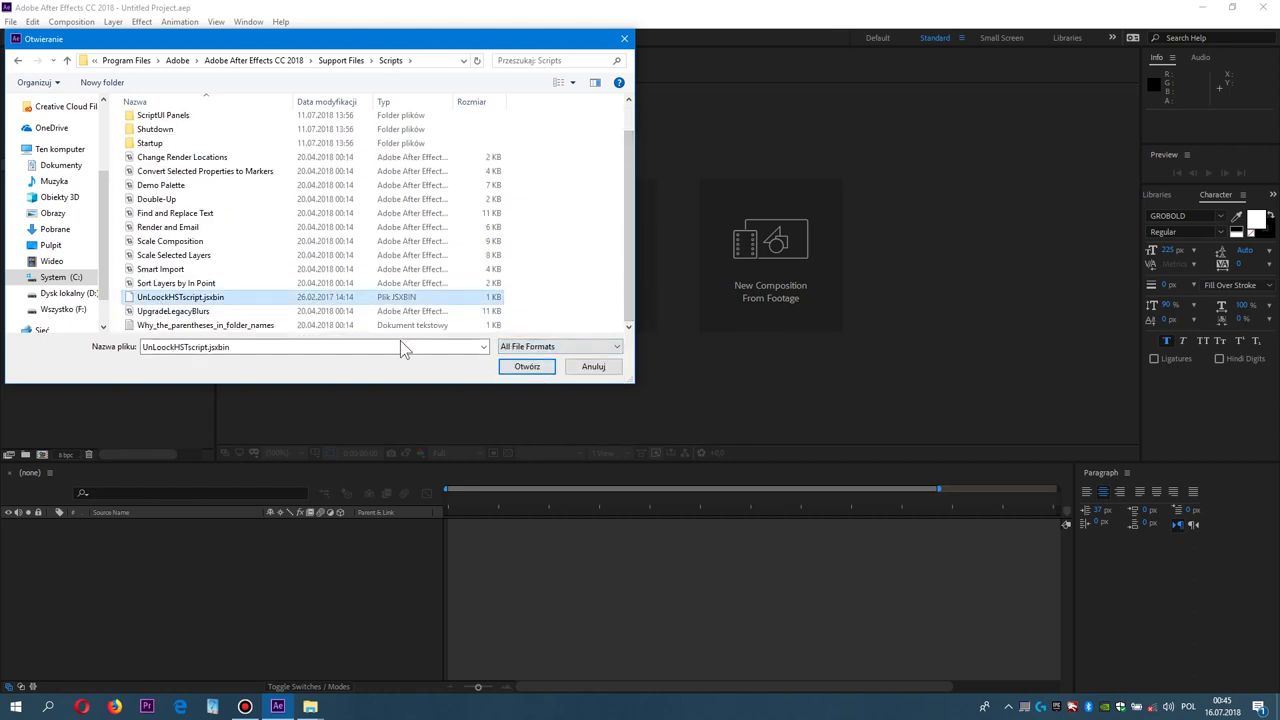
left_click(518, 364)
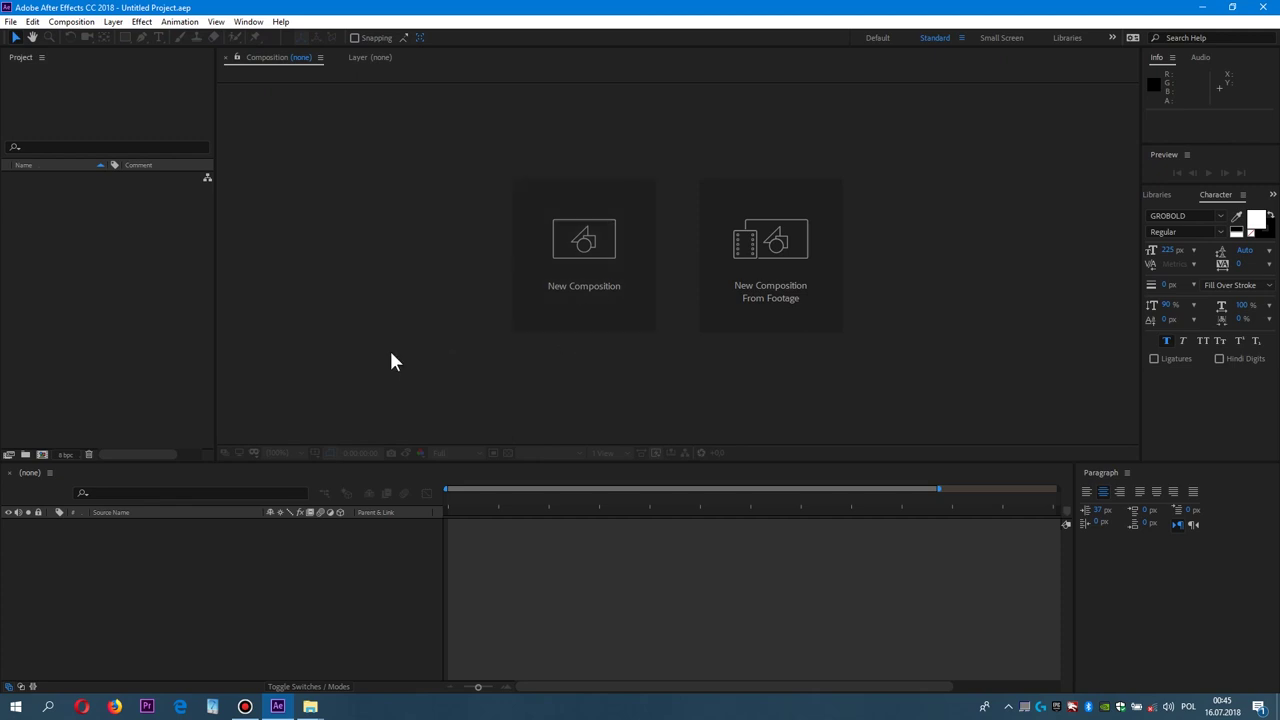
Create a 1920 x 1080, 30 fps composition and add the clips VID_20171210_012239.mp4 and VID_20171210_012030.mp4 to its timeline
left_click(547, 310)
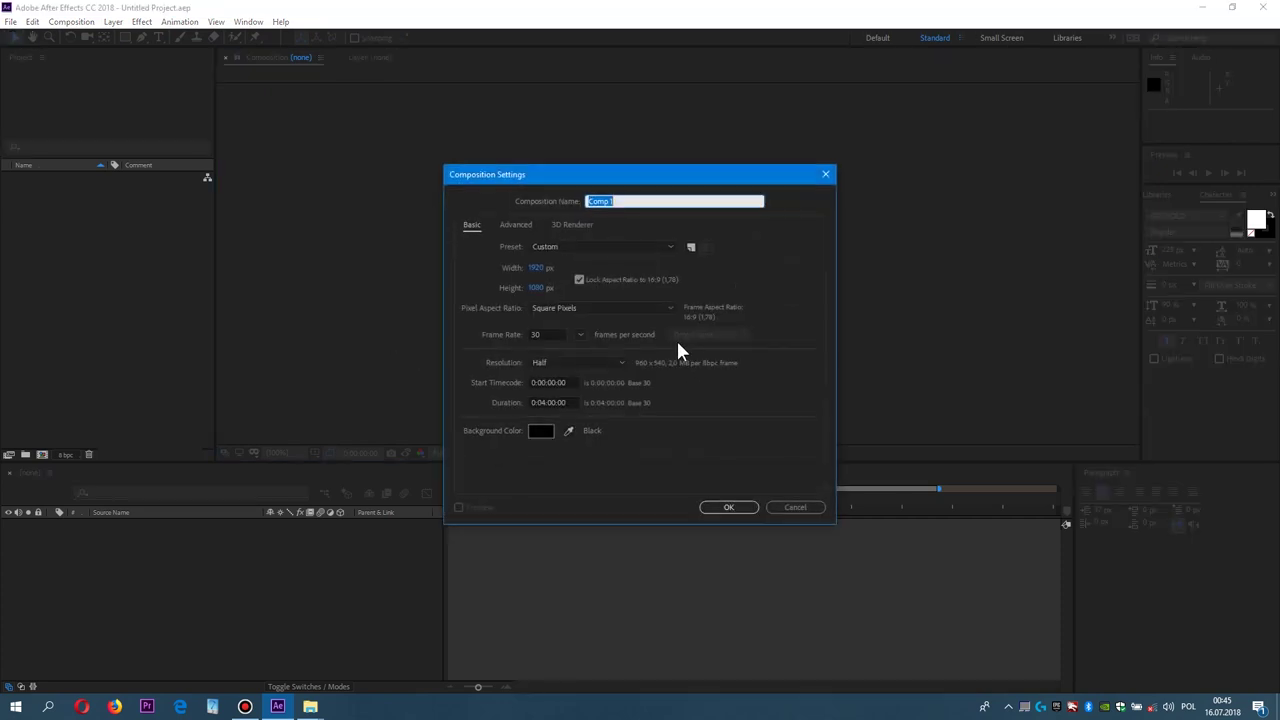
left_click(728, 512)
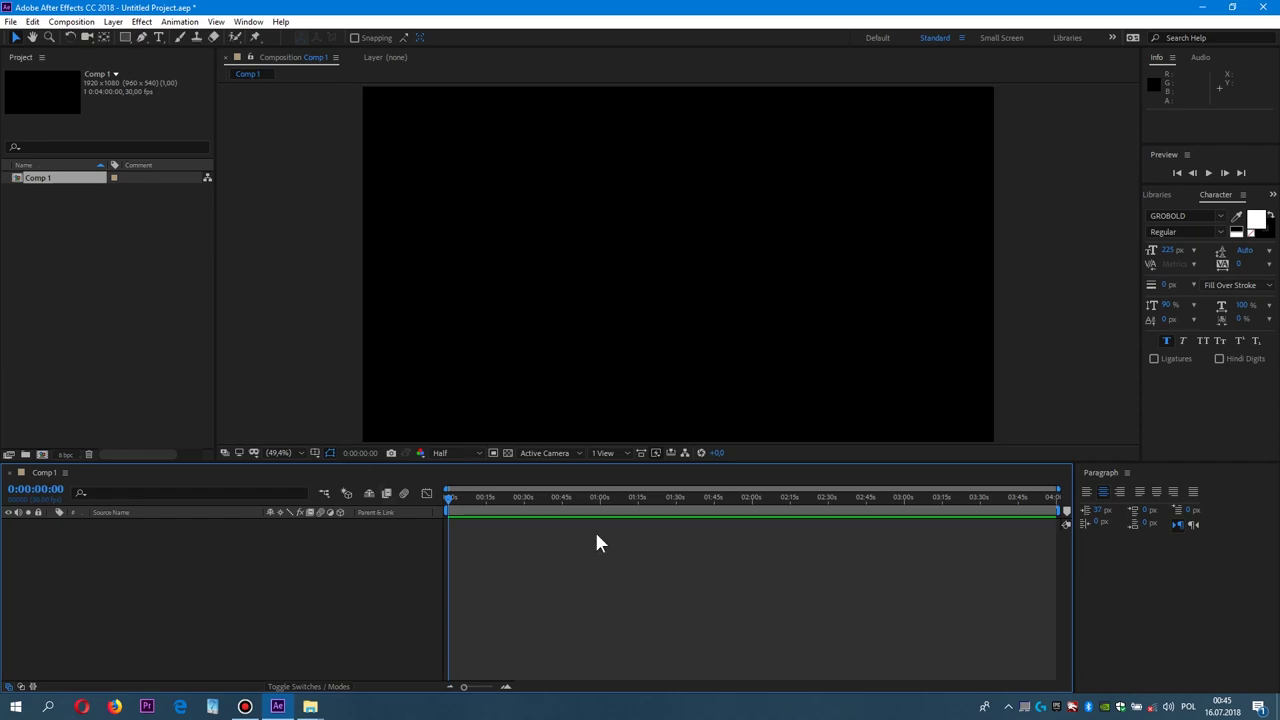
key("super+d")
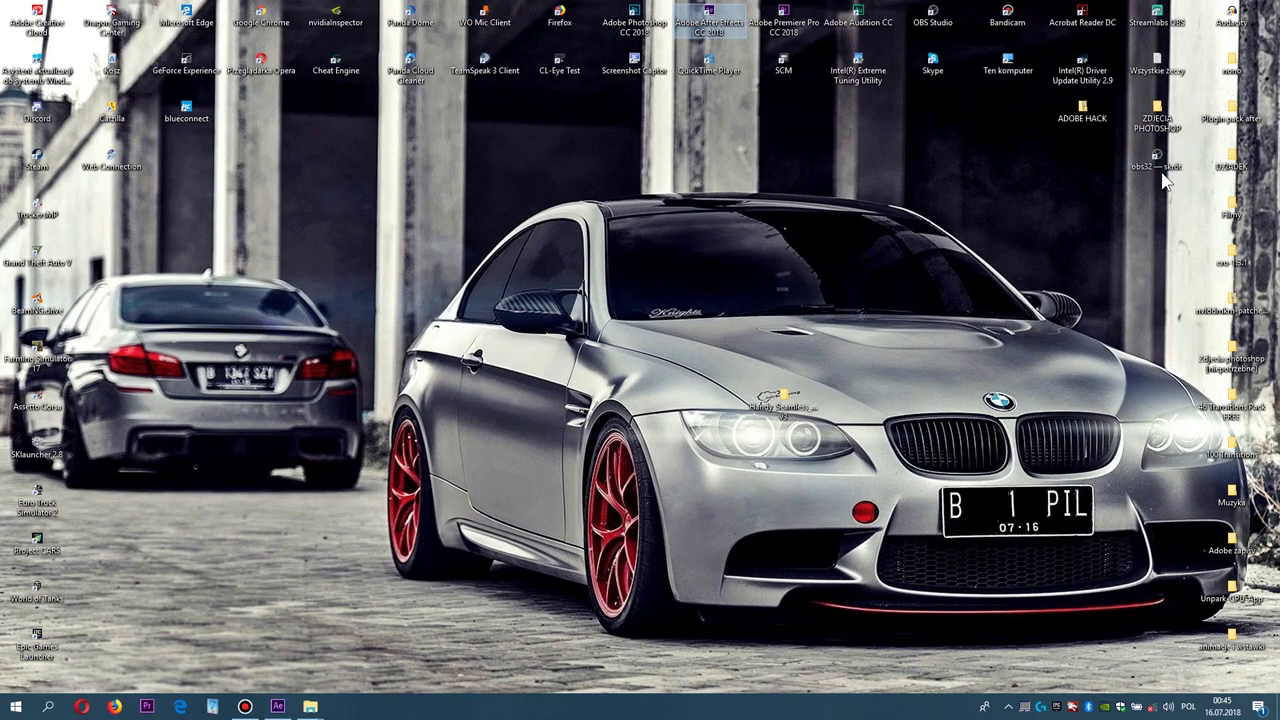
key("ctrl+v")
left_click_drag(500, 400, 272, 558)
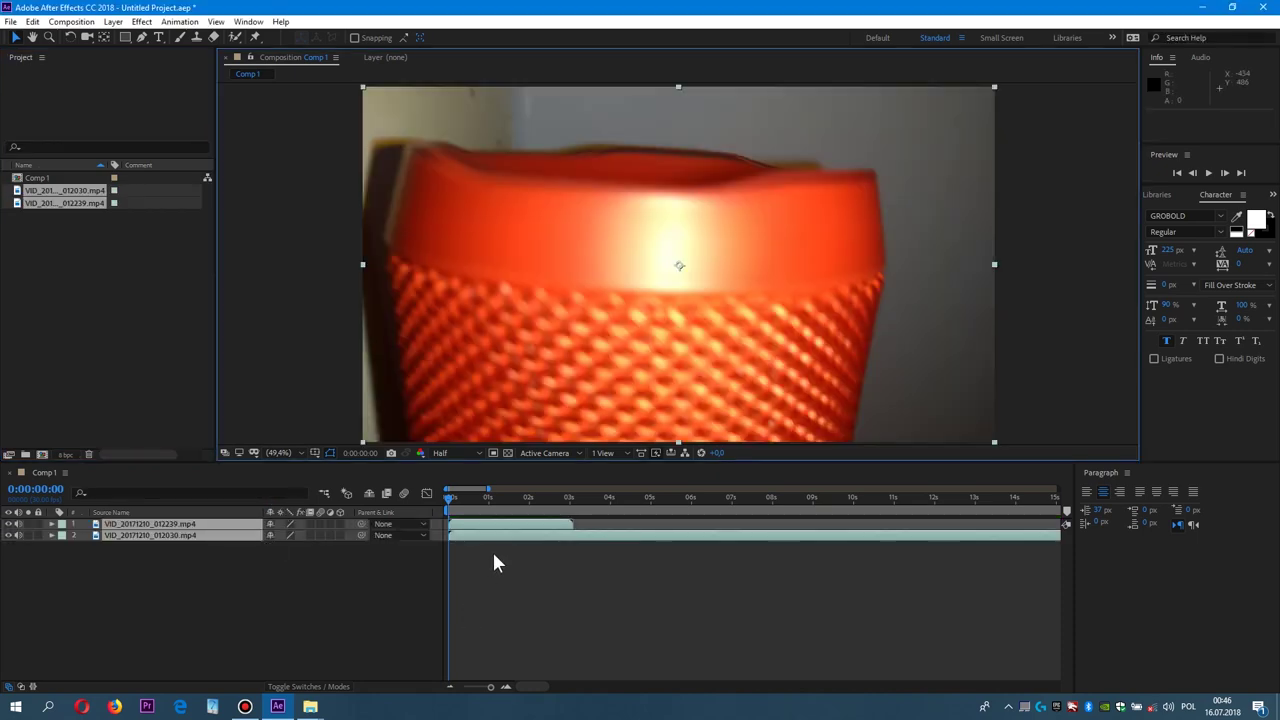
Start the VID_20171210_012030.mp4 clip where VID_20171210_012239.mp4 ends, and place the 012239 layer beneath it
left_click(536, 557)
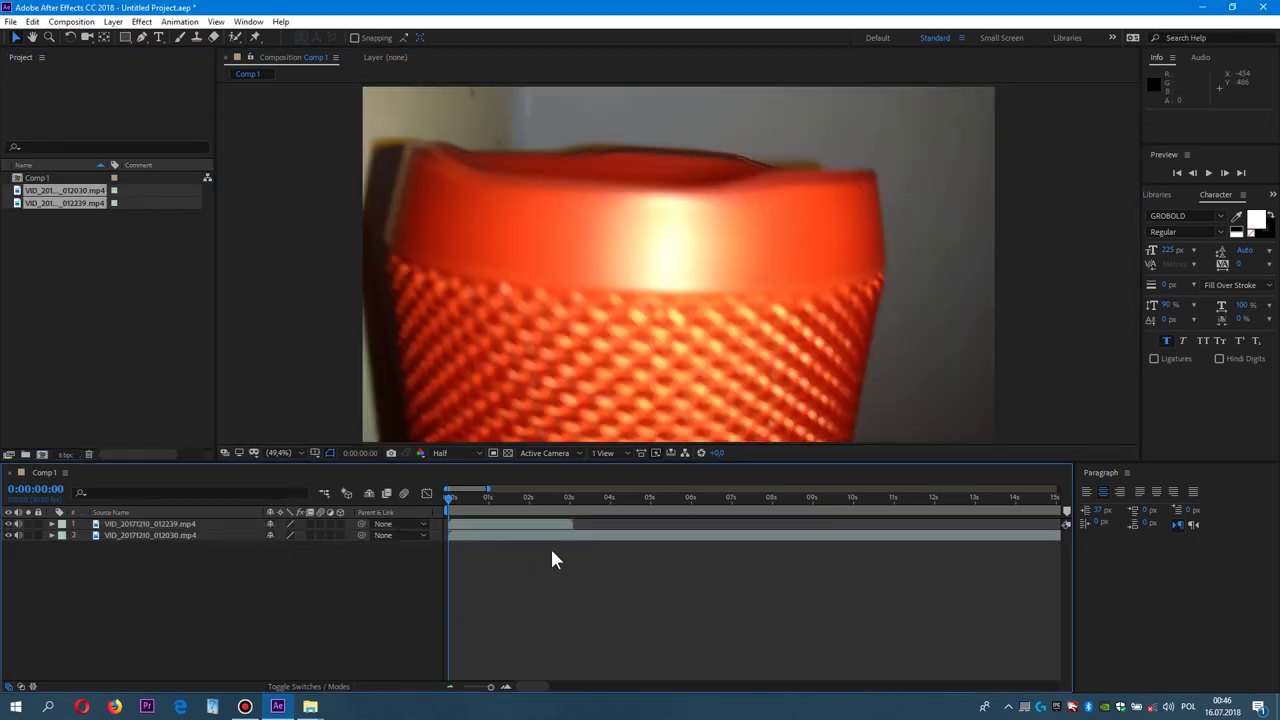
left_click_drag(524, 541, 648, 543)
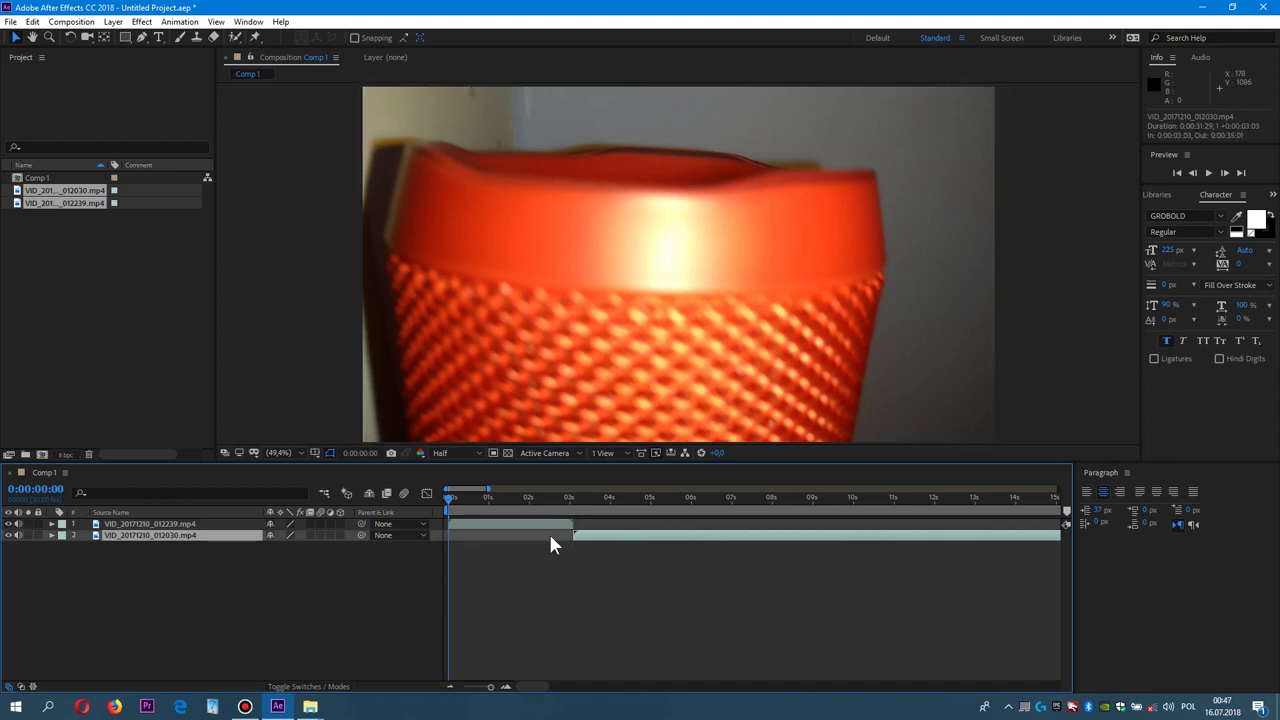
left_click_drag(165, 524, 157, 544)
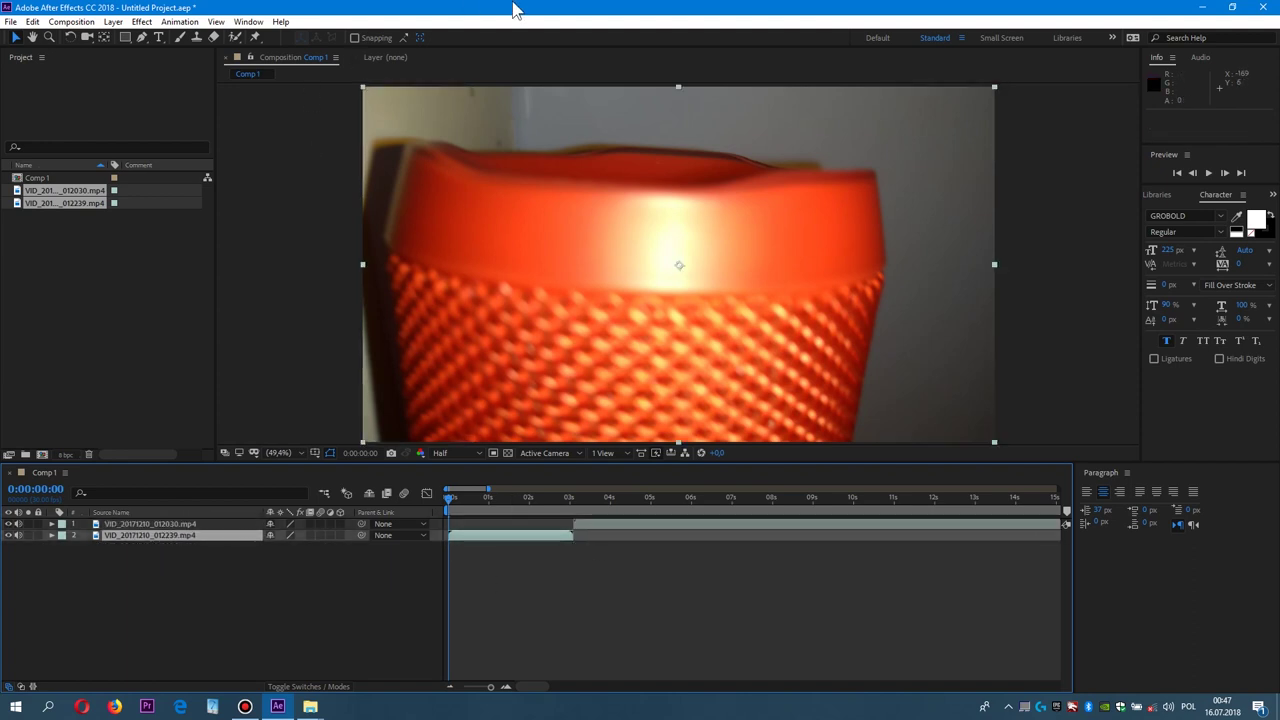
Open the Handy Seamless Transitions extension
left_click(248, 21)
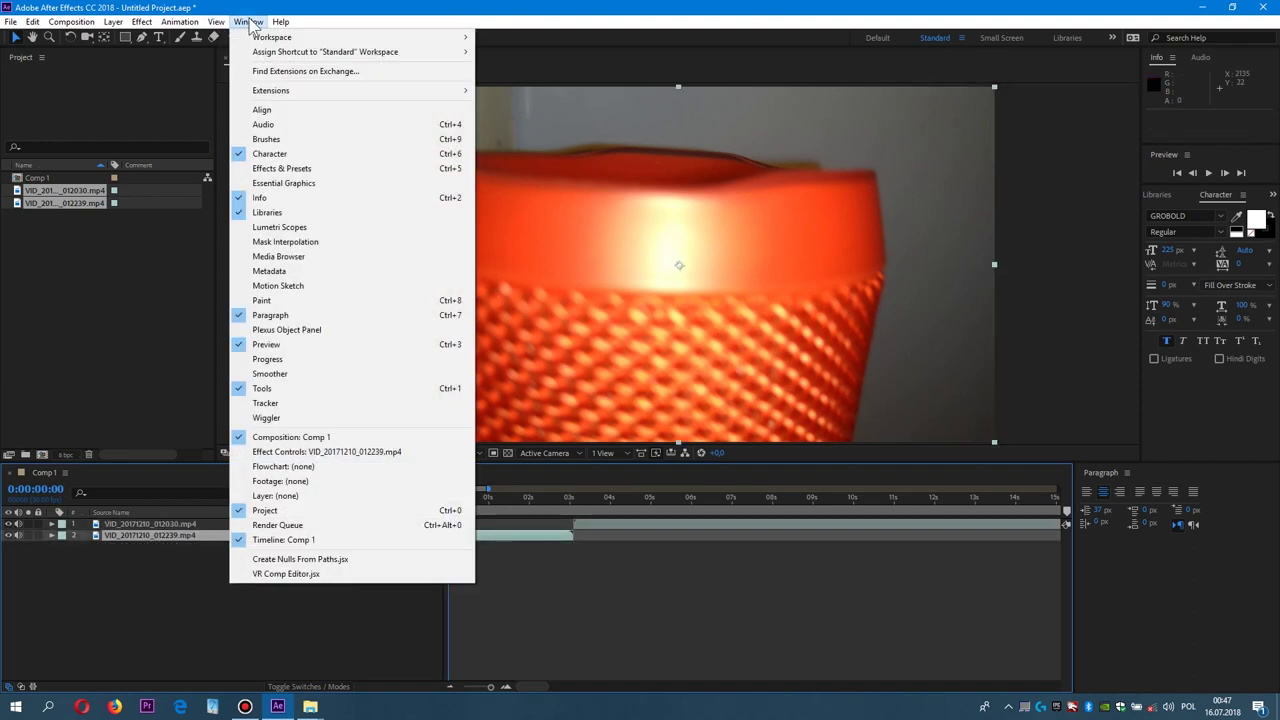
mouse_move(354, 95)
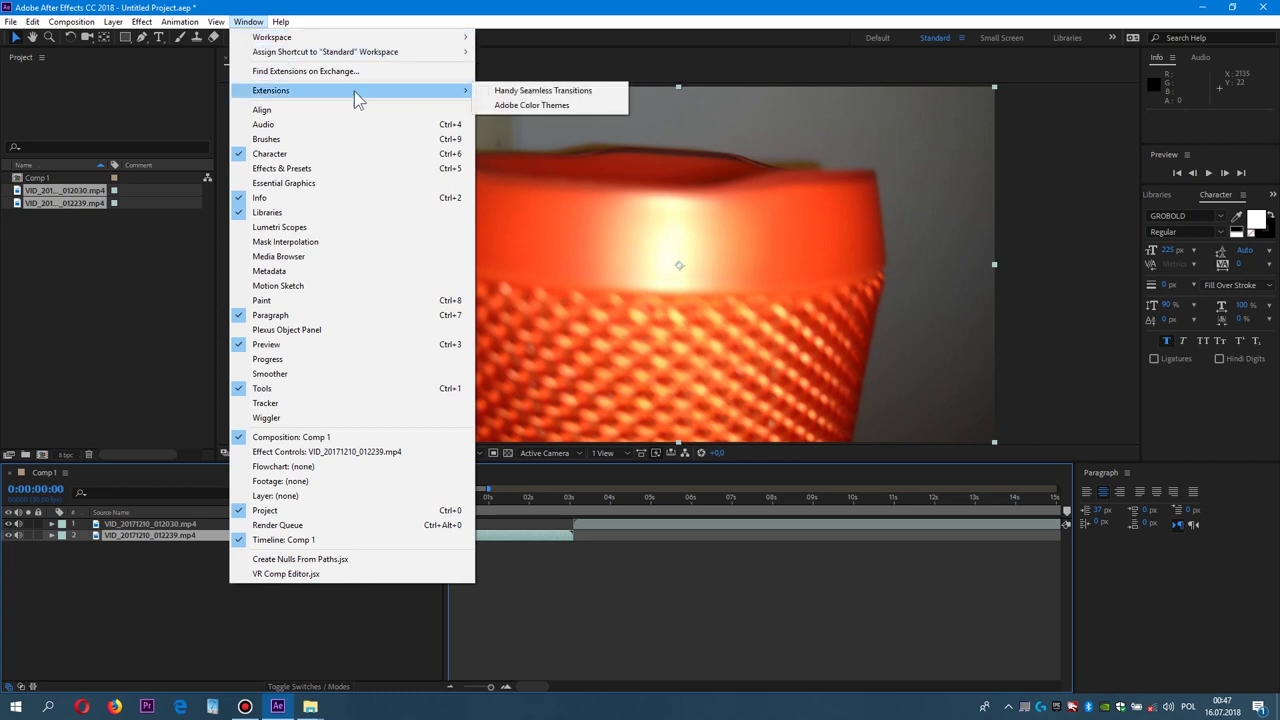
left_click(540, 92)
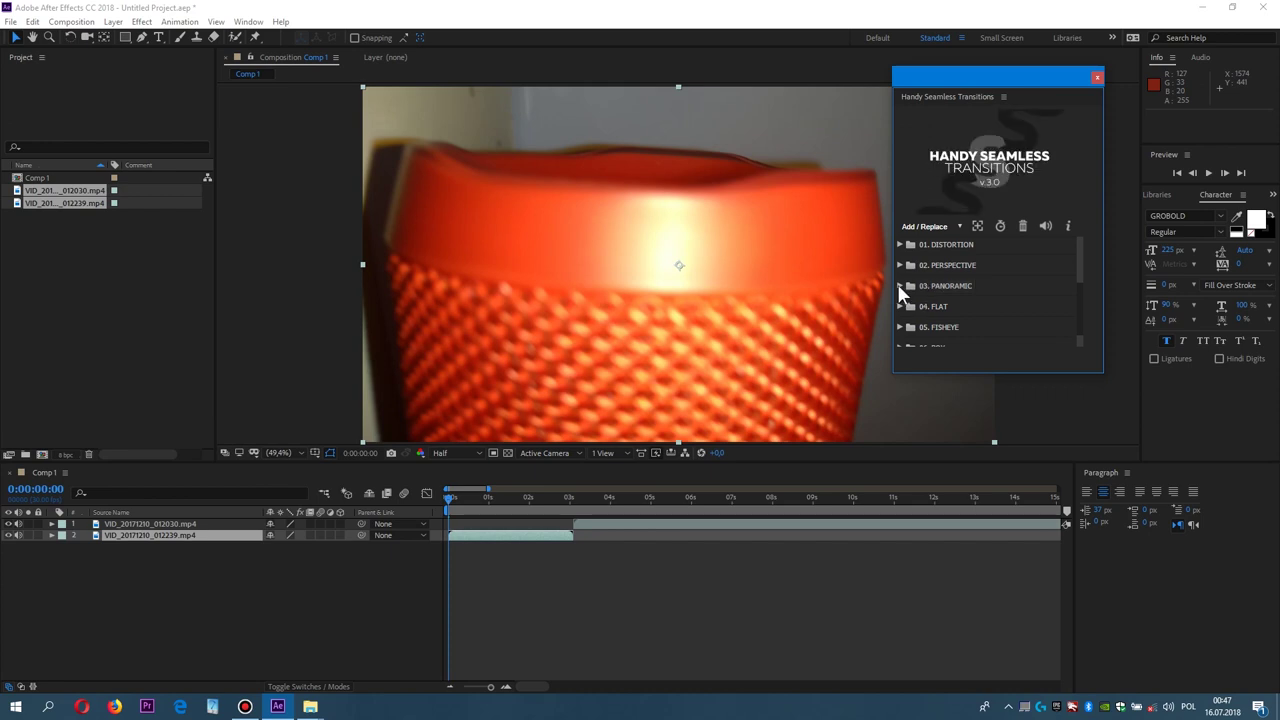
Expand the 05. FISHEYE category and its FishEye Roll folder, and preview the Fhye Roll - Btm Left transition
scroll(912, 286, "down", 2)
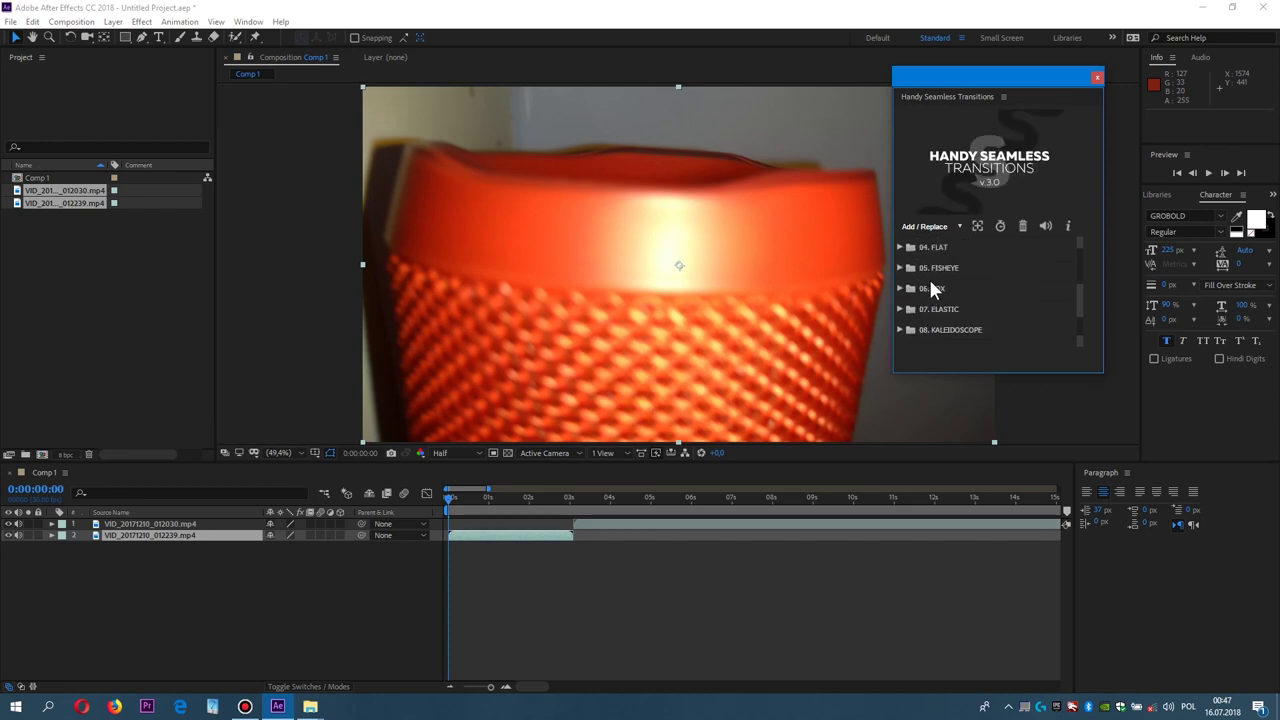
mouse_move(940, 261)
left_click(899, 267)
left_click(907, 285)
mouse_move(959, 305)
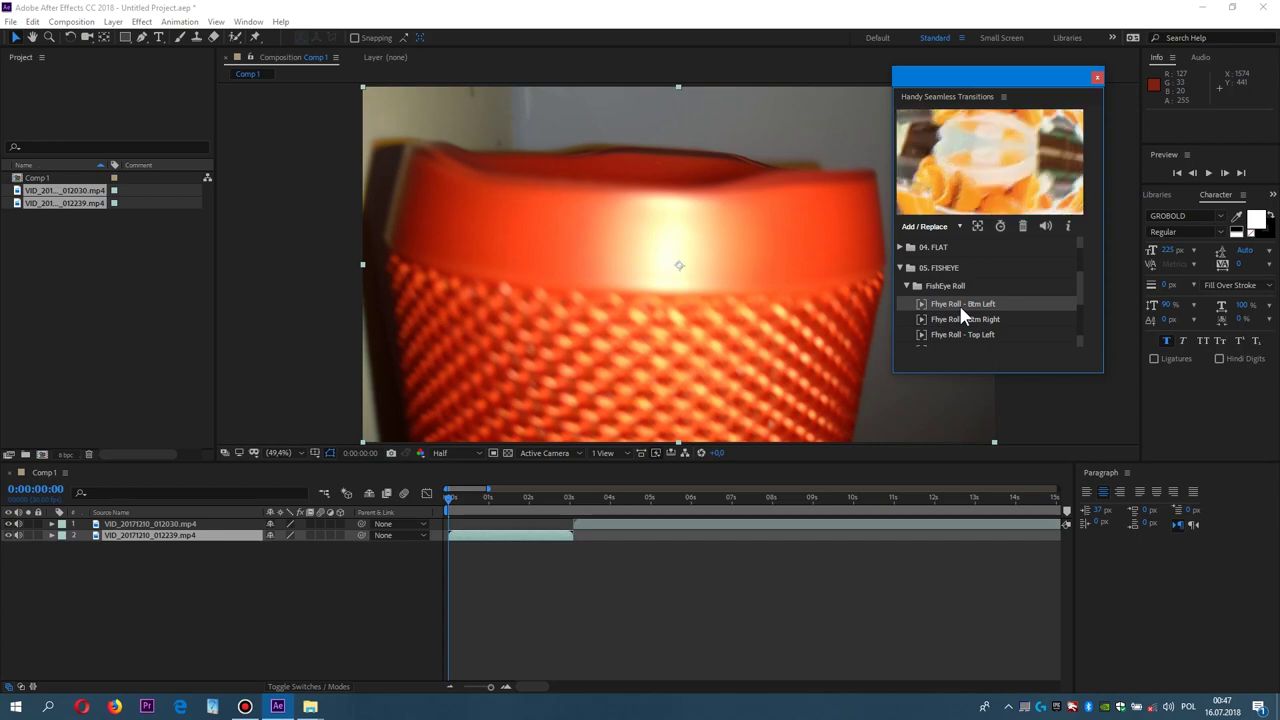
Look through the transition categories and the FishEye Roll presets, collapsing the 03. PANORAMIC category
scroll(963, 305, "down", 5)
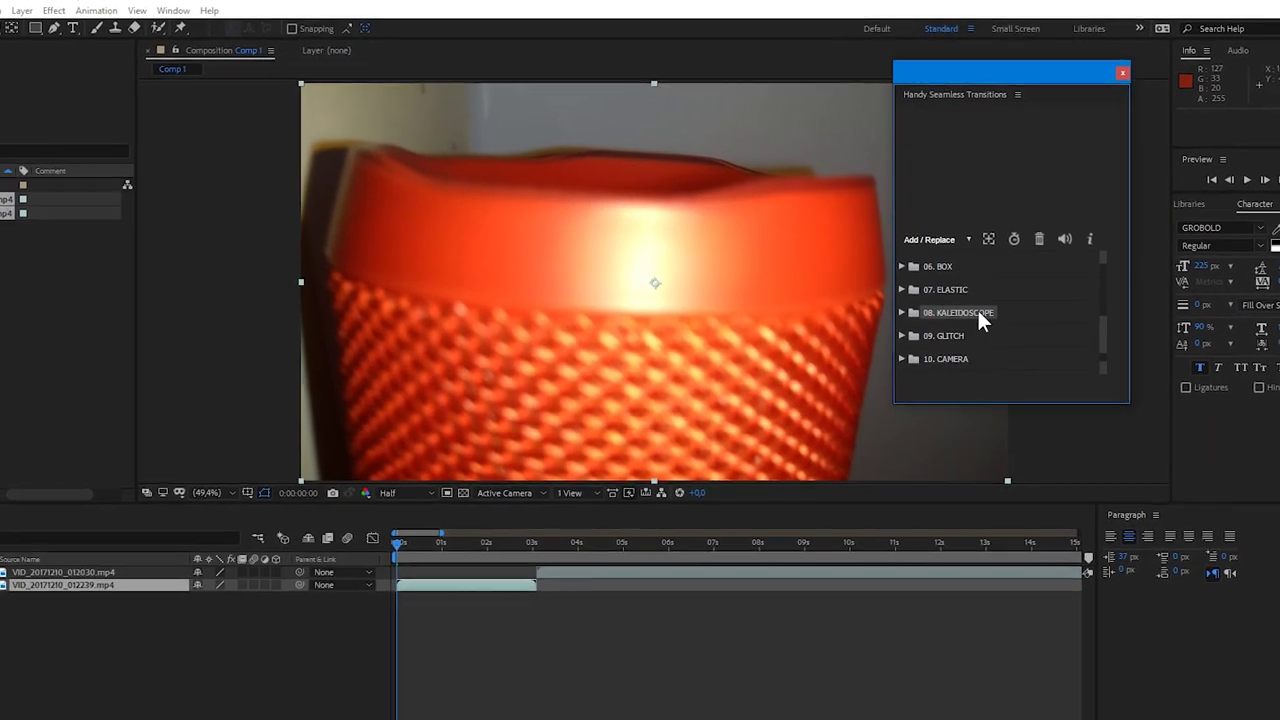
scroll(978, 318, "up", 4)
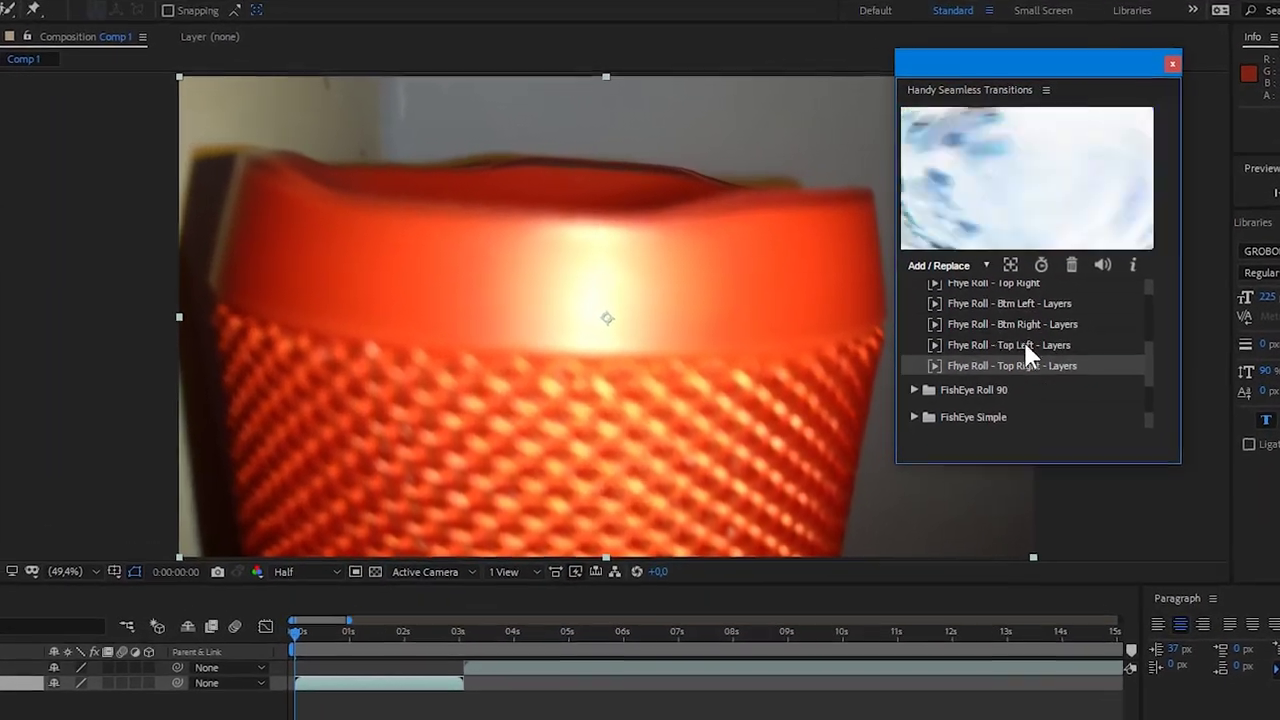
scroll(995, 400, "up", 6)
scroll(1000, 405, "down", 2)
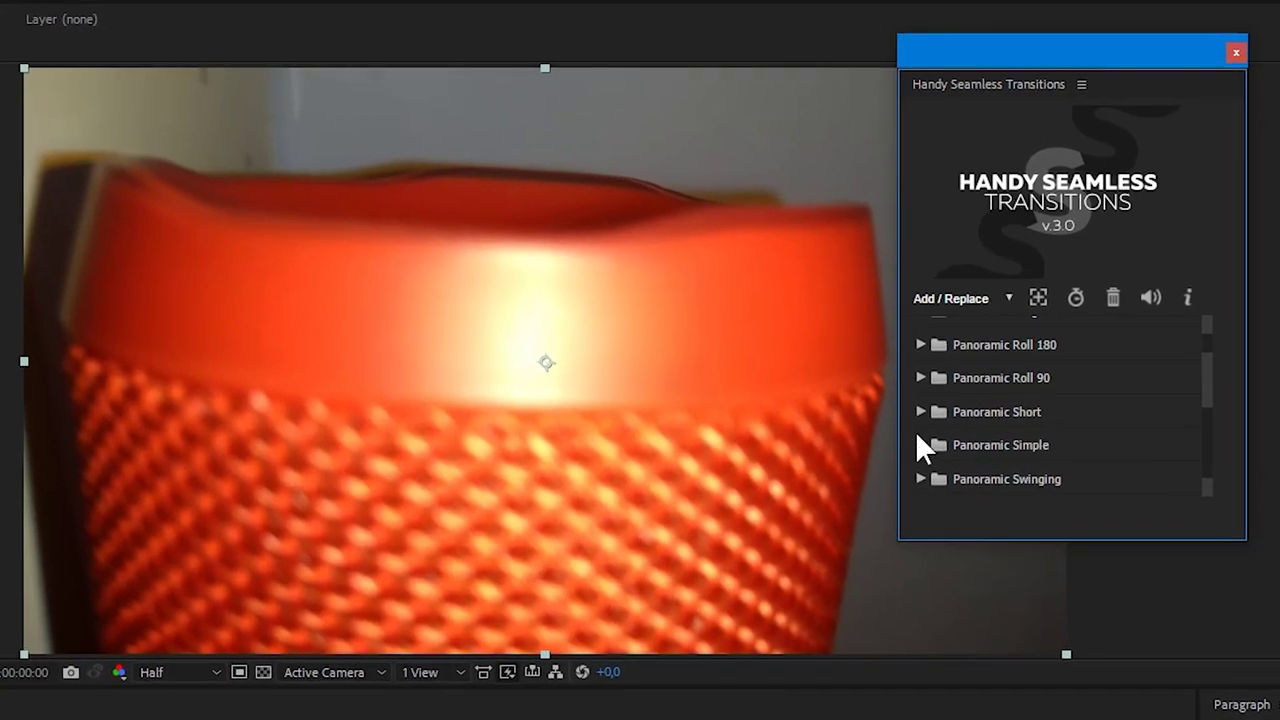
scroll(916, 412, "up", 3)
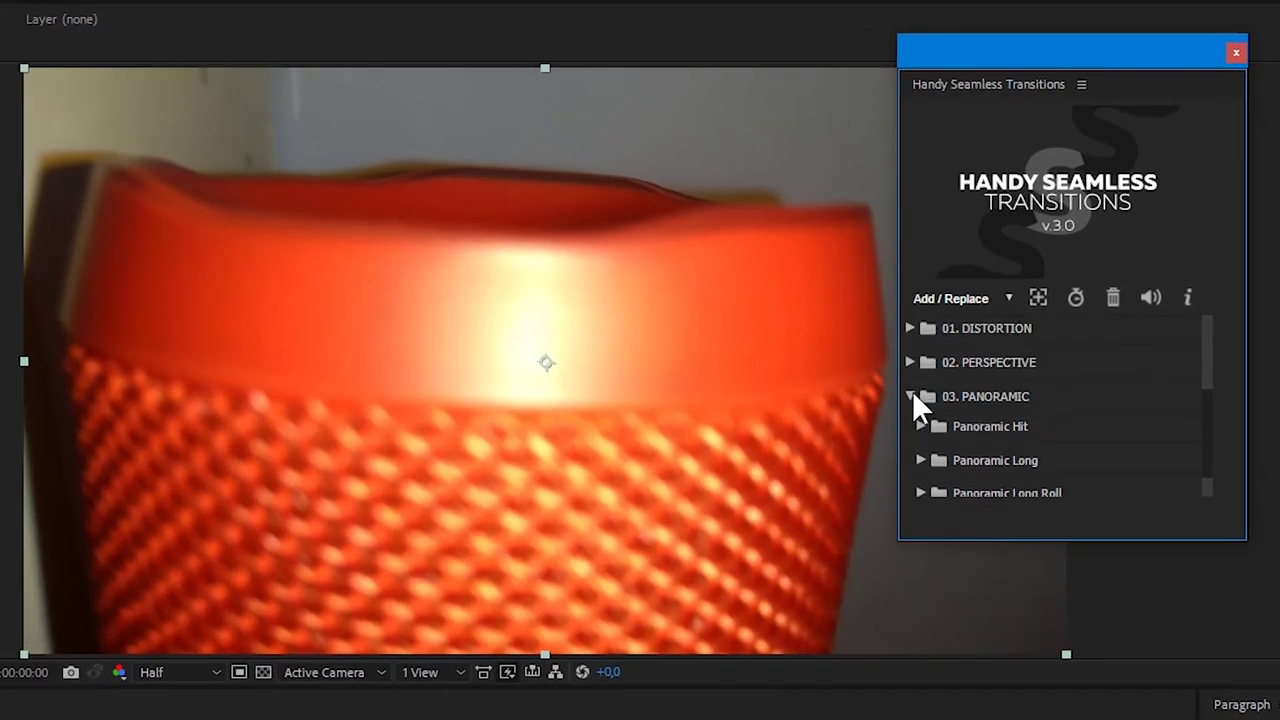
left_click(912, 395)
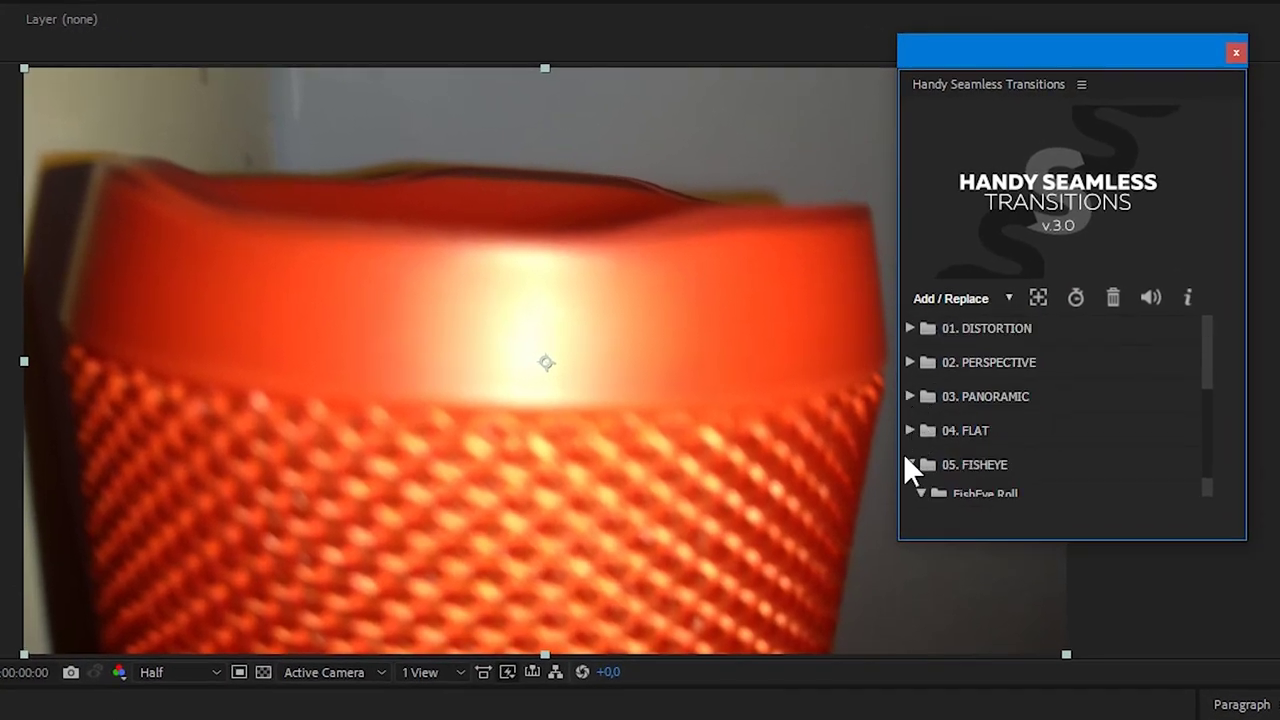
scroll(920, 465, "down", 5)
scroll(935, 450, "up", 5)
scroll(935, 456, "down", 3)
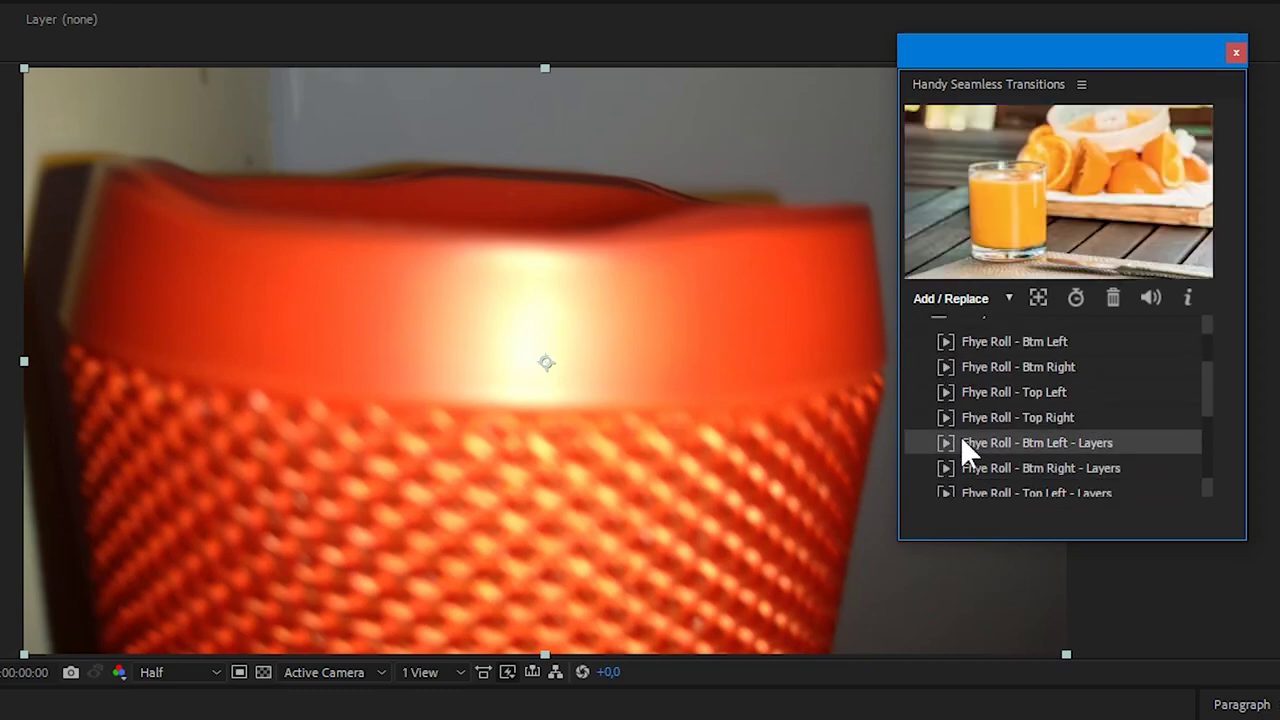
Expand the FishEye Simple folder and add the Fhye Spl - Bottom transition to Comp 1
scroll(957, 409, "down", 3)
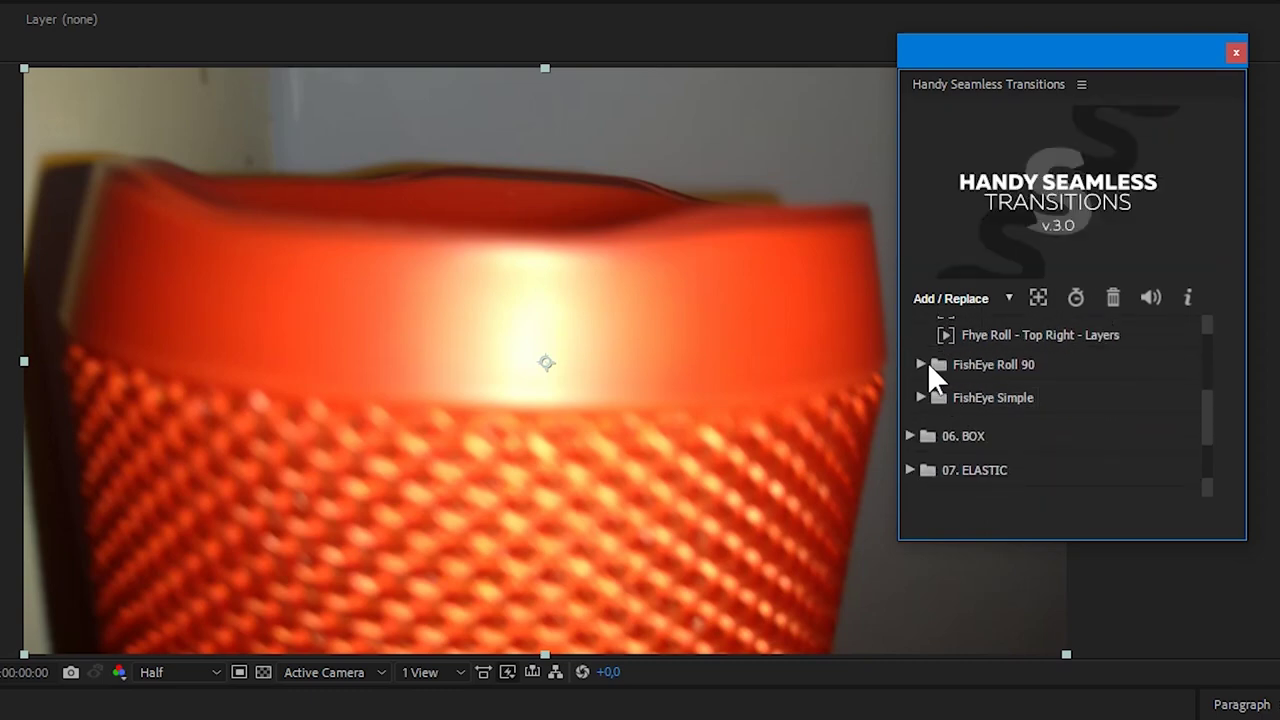
left_click(922, 397)
mouse_move(1020, 420)
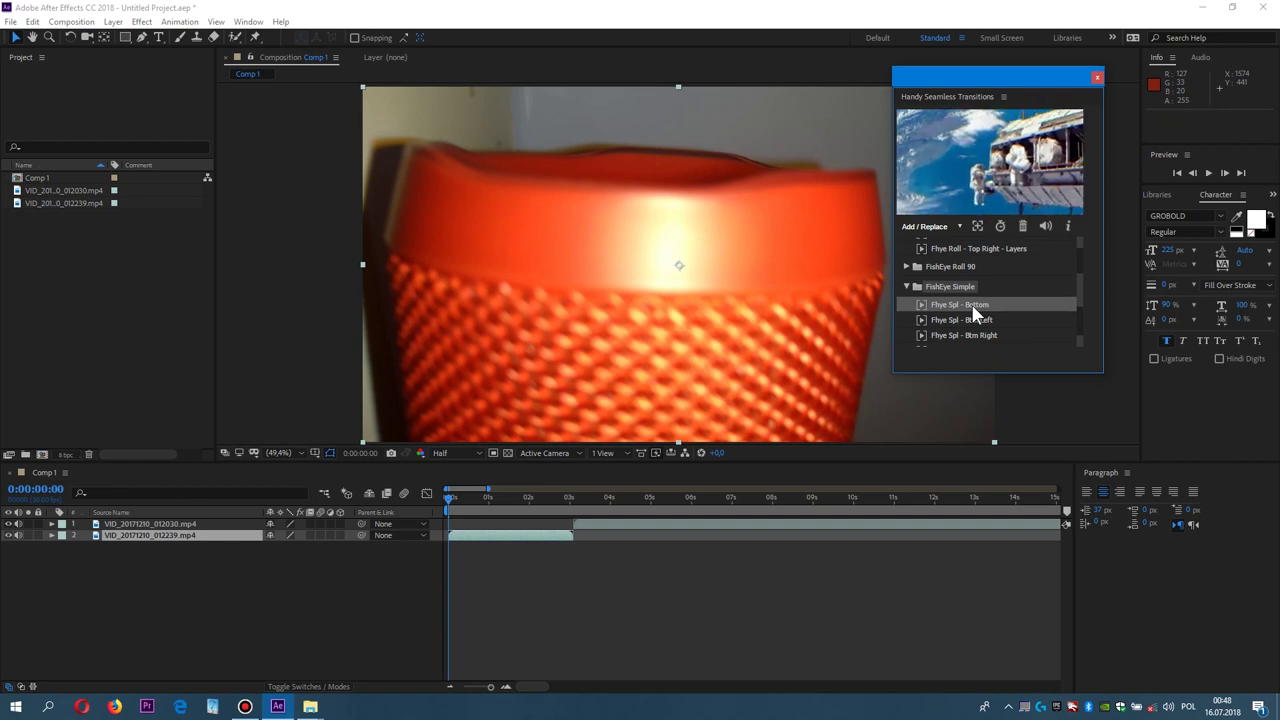
double_click(972, 310)
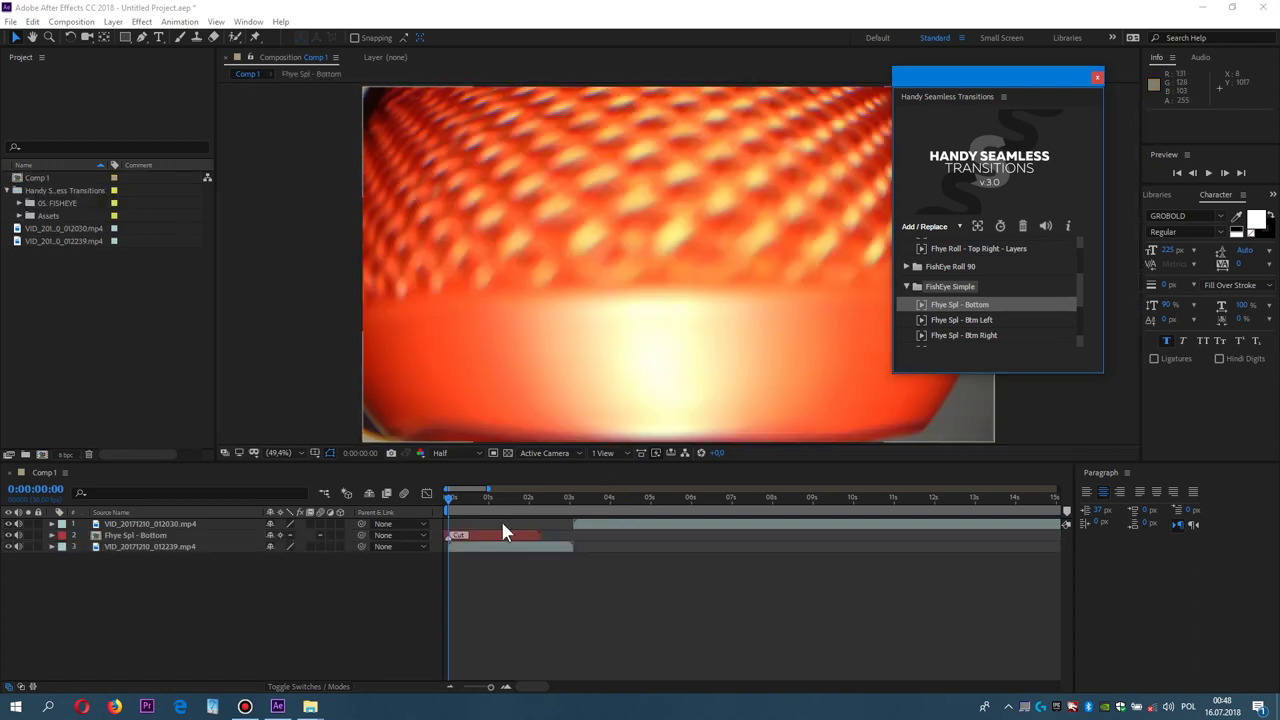
Place the VID_20171210_012030.mp4 layer beneath the Fhye Spl - Bottom layer and shift the transition to start at about 2 seconds, spanning the clip junction
left_click(600, 528)
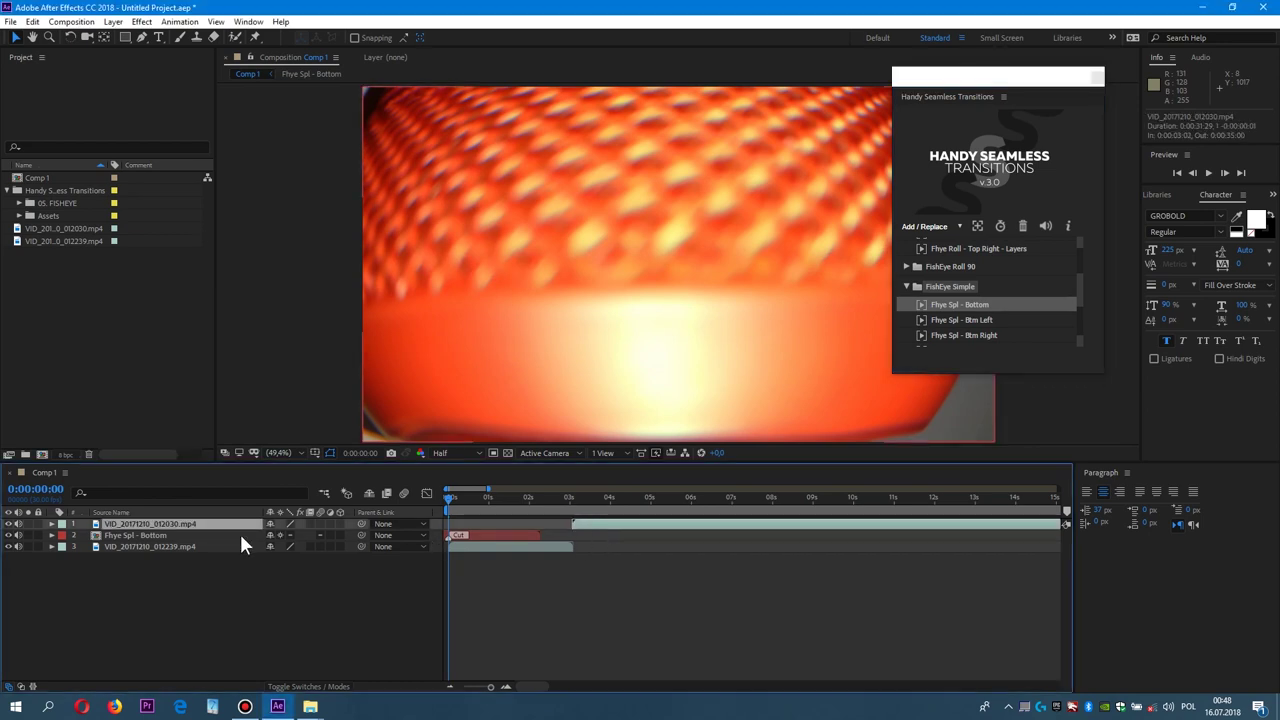
left_click_drag(186, 530, 184, 545)
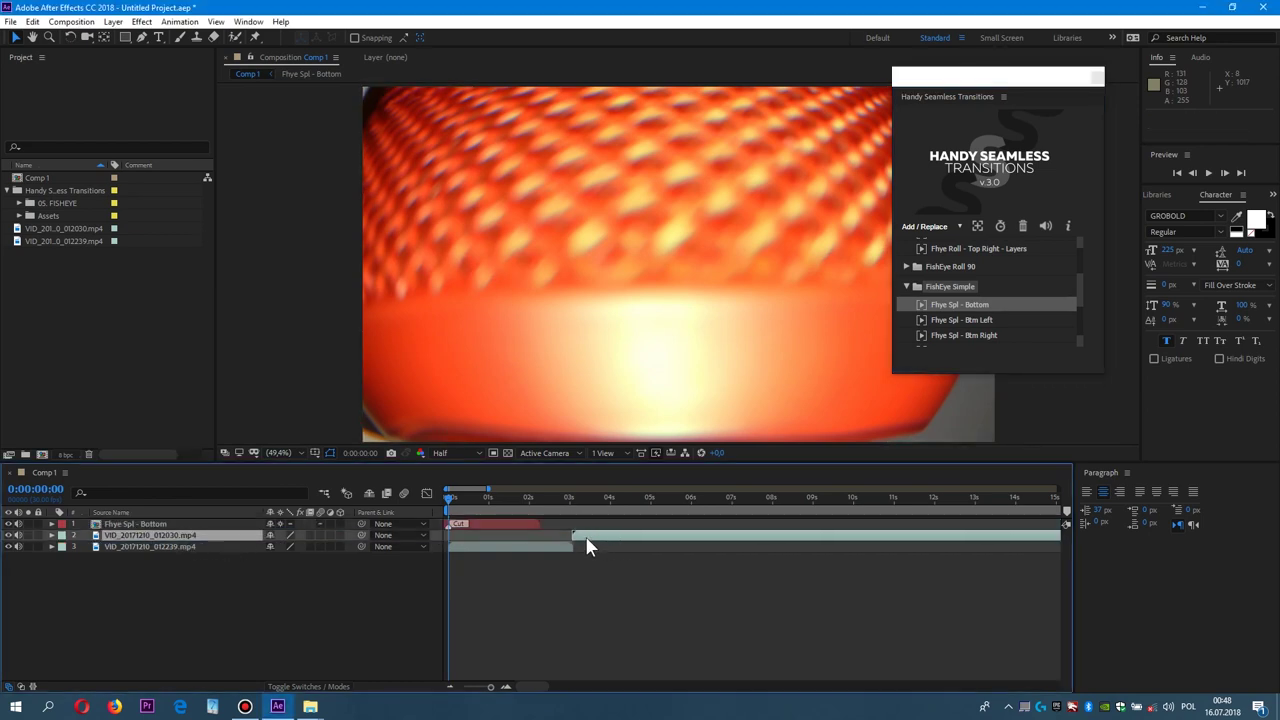
left_click(514, 530)
left_click_drag(516, 523, 610, 526)
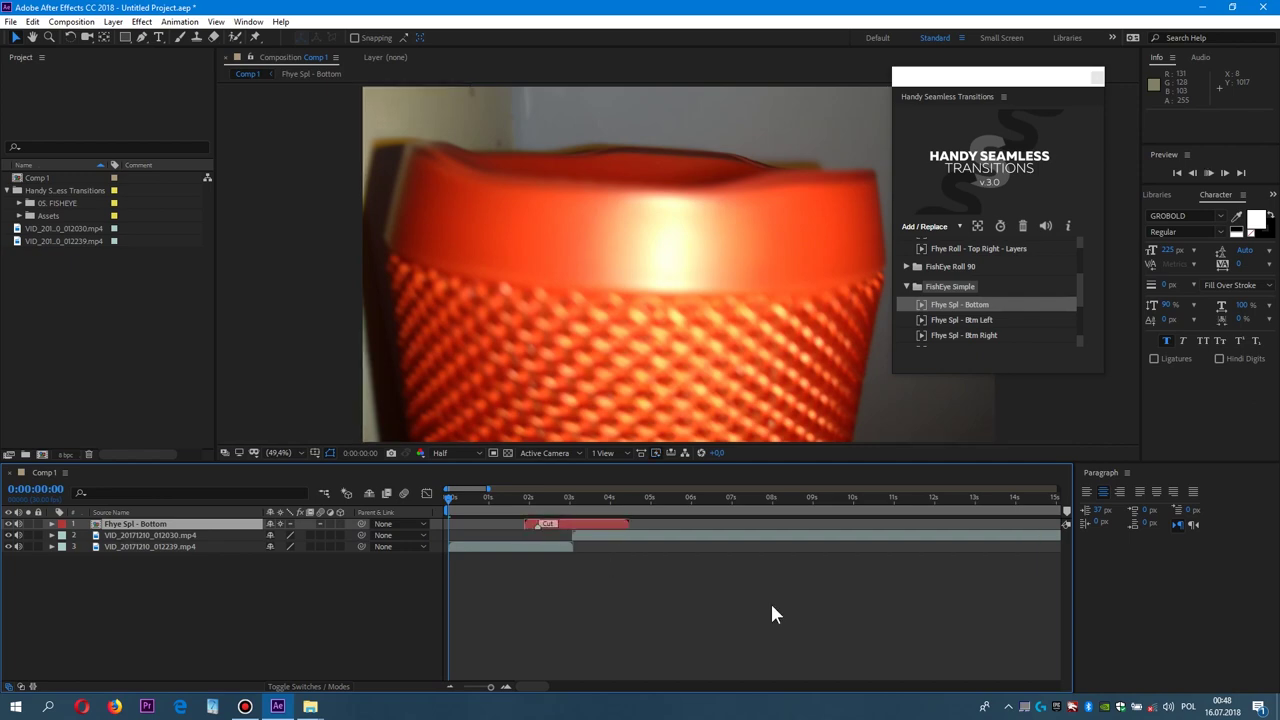
Align the transition's Cut marker with the junction of the two clips and preview the result from 0:00:02:07
key("space")
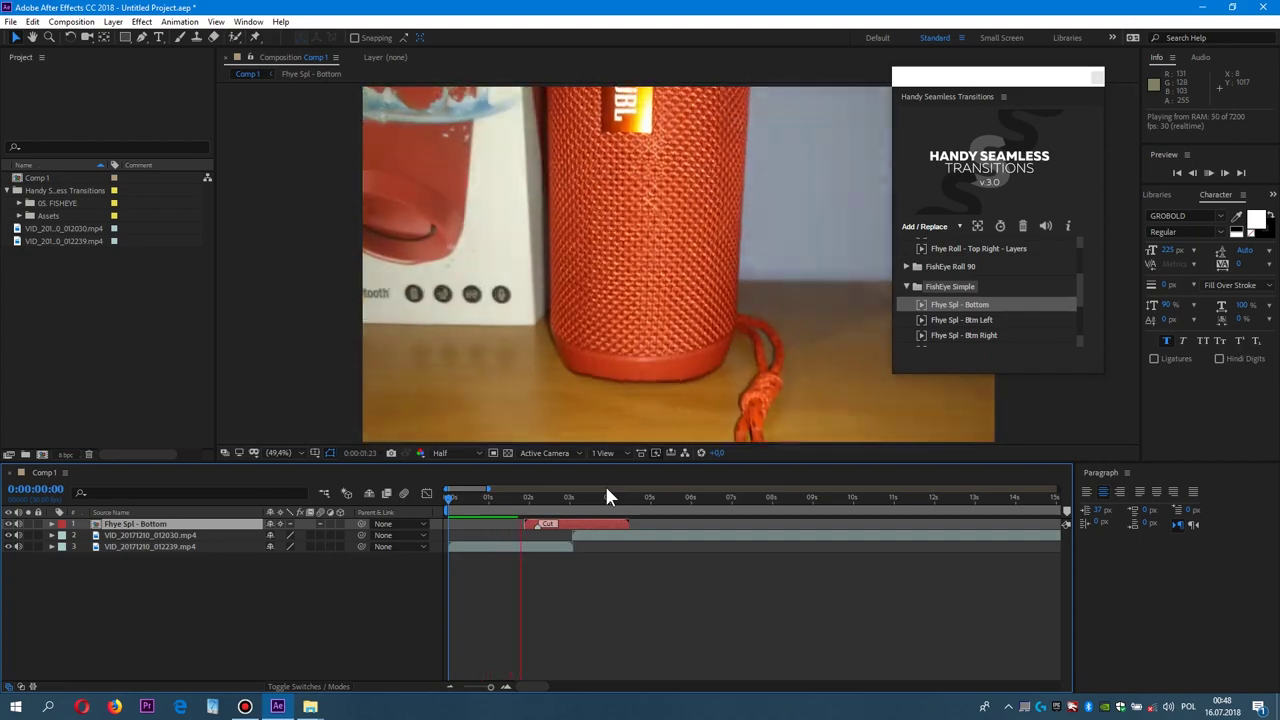
left_click(455, 496)
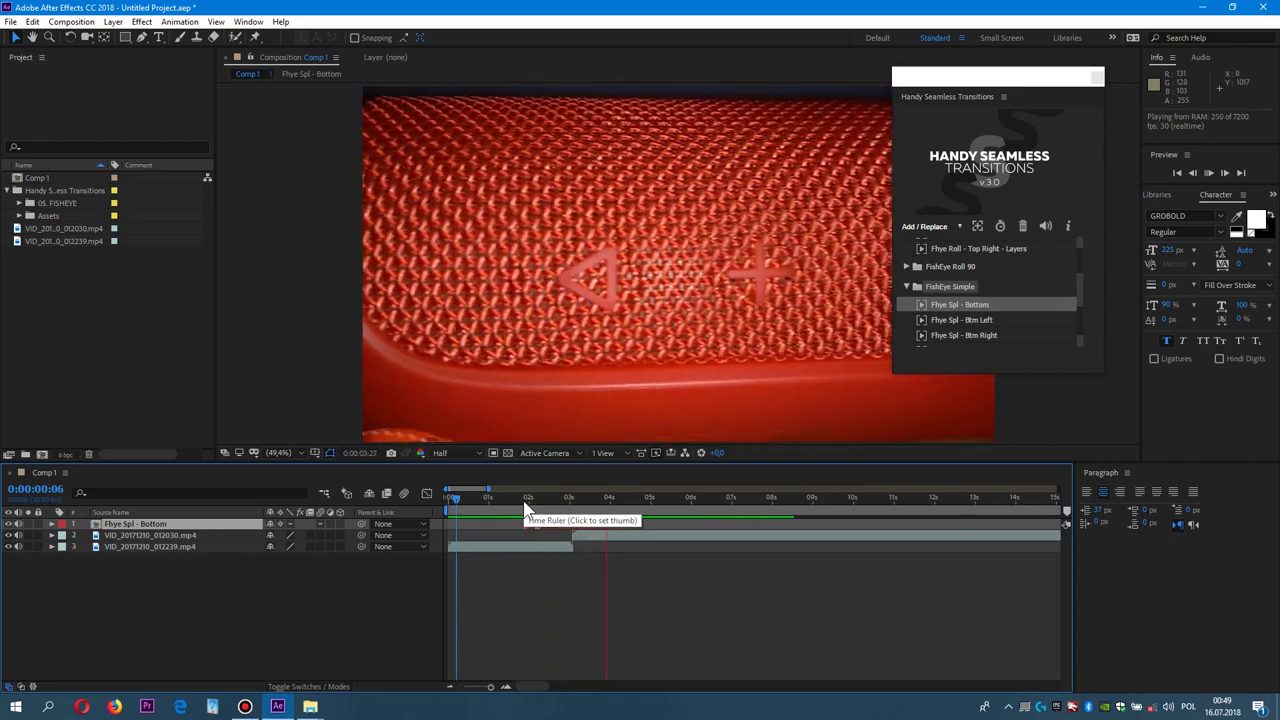
left_click(538, 499)
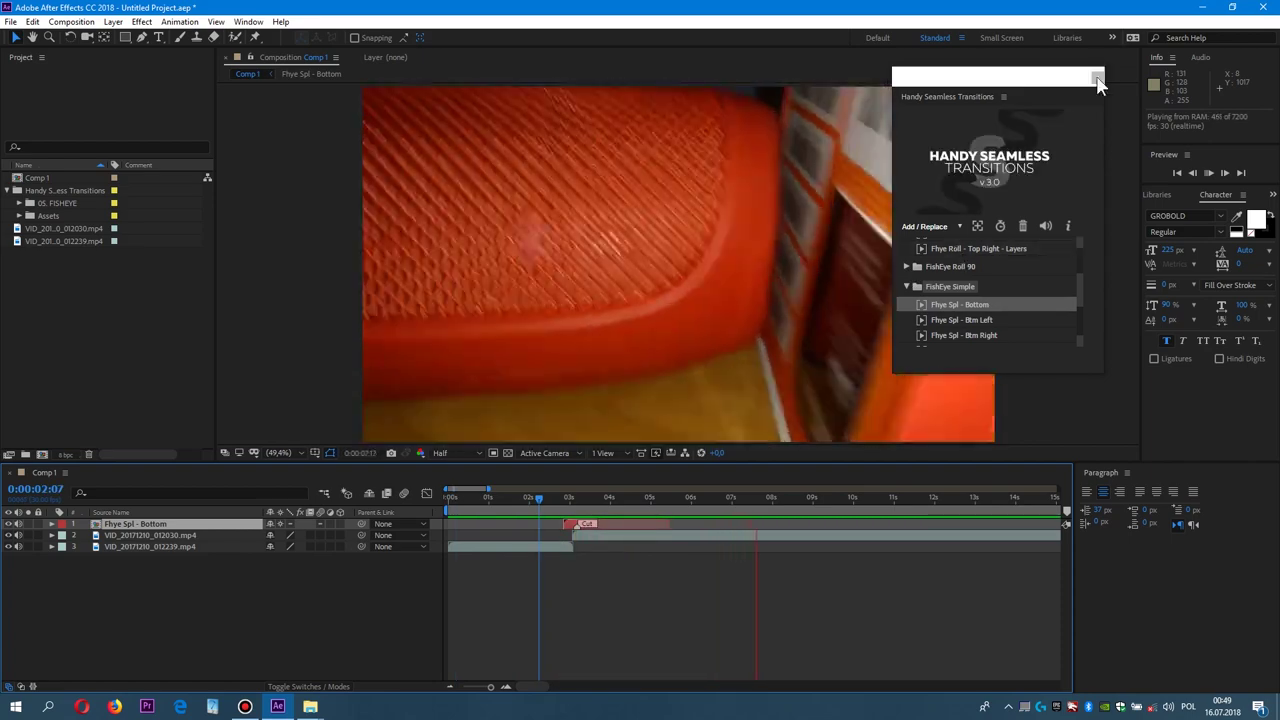
left_click(1097, 77)
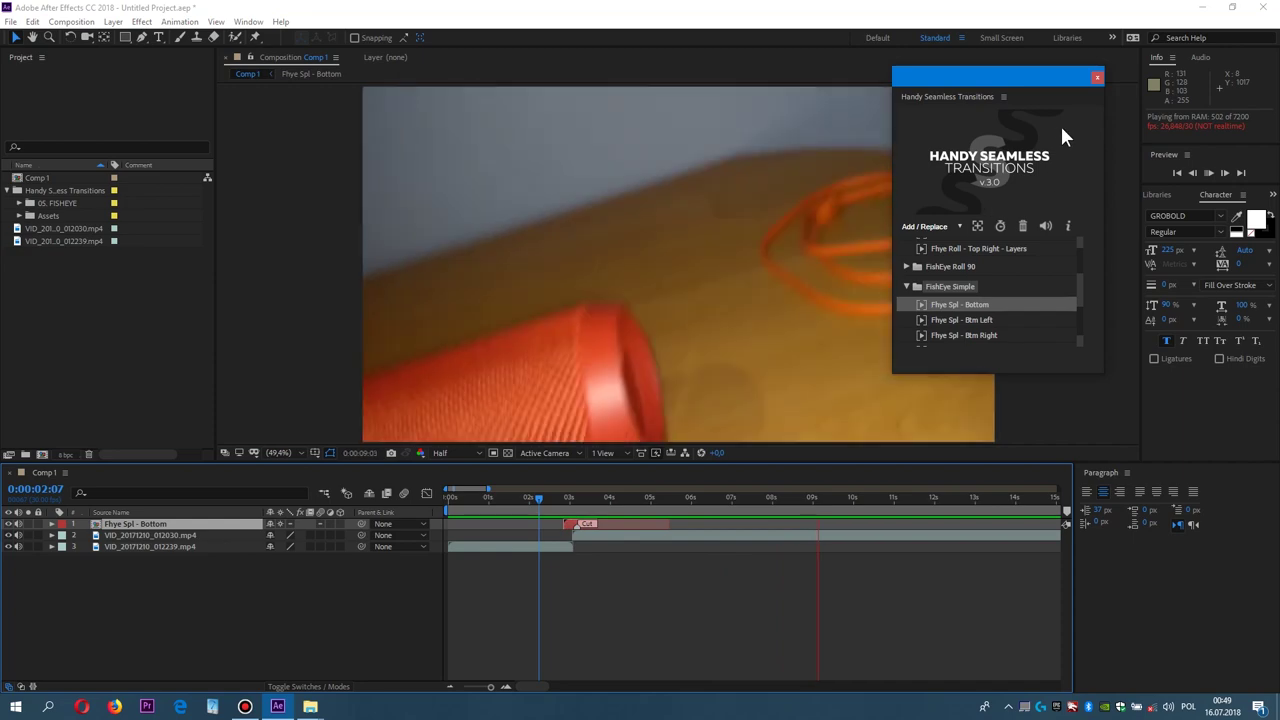